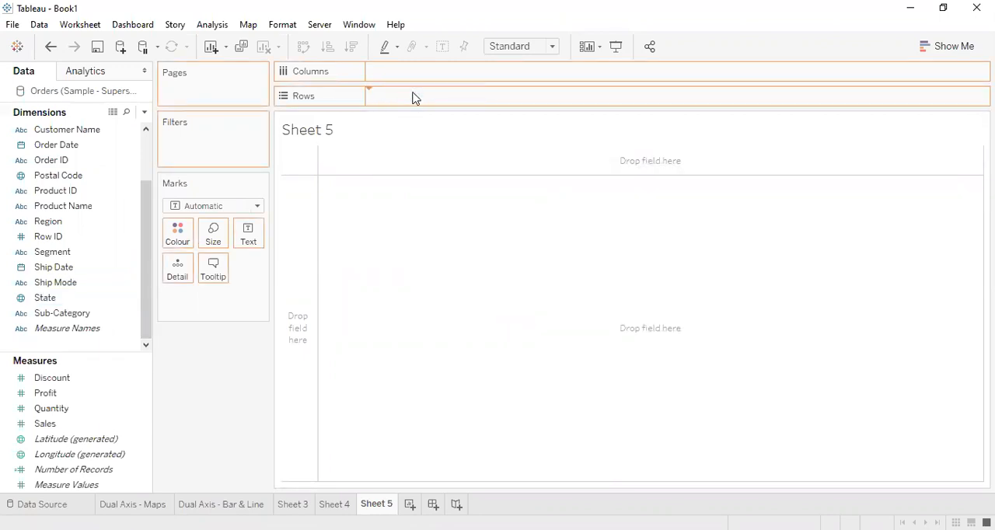
Build a bar chart with Sales on Columns and State on Rows.
drag(76, 427, 417, 78)
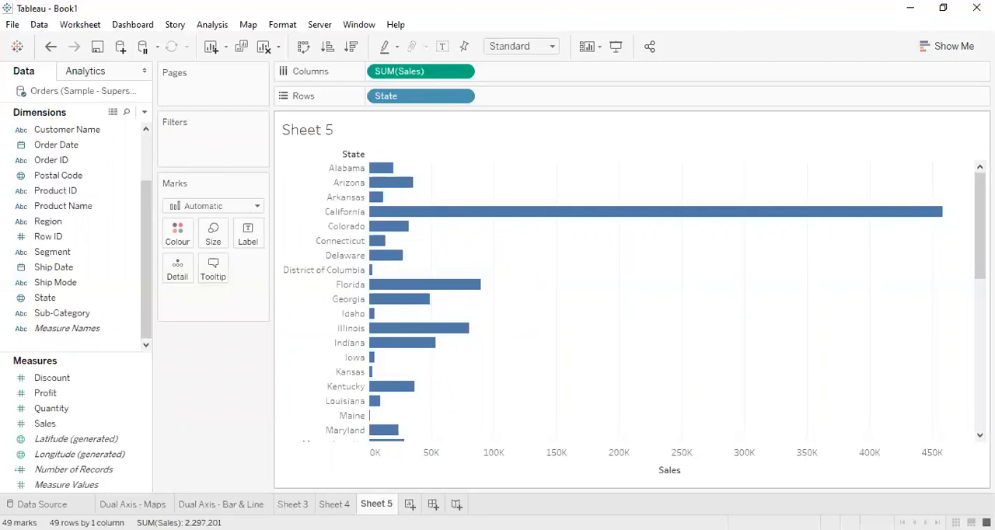
scroll(621, 299, down, 10)
scroll(947, 208, up, 10)
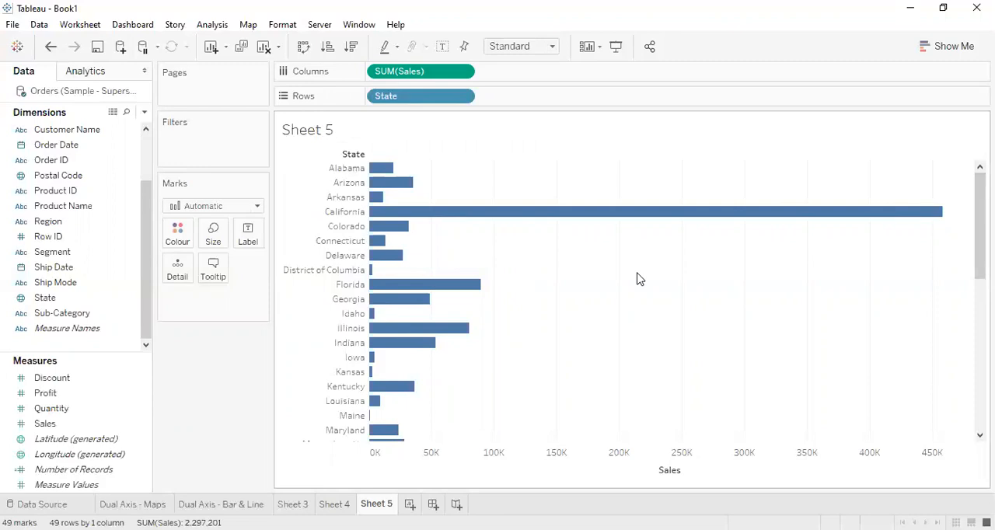
Create a calculated field named Top N with the formula INDEX() < 5.
click(144, 117)
click(75, 131)
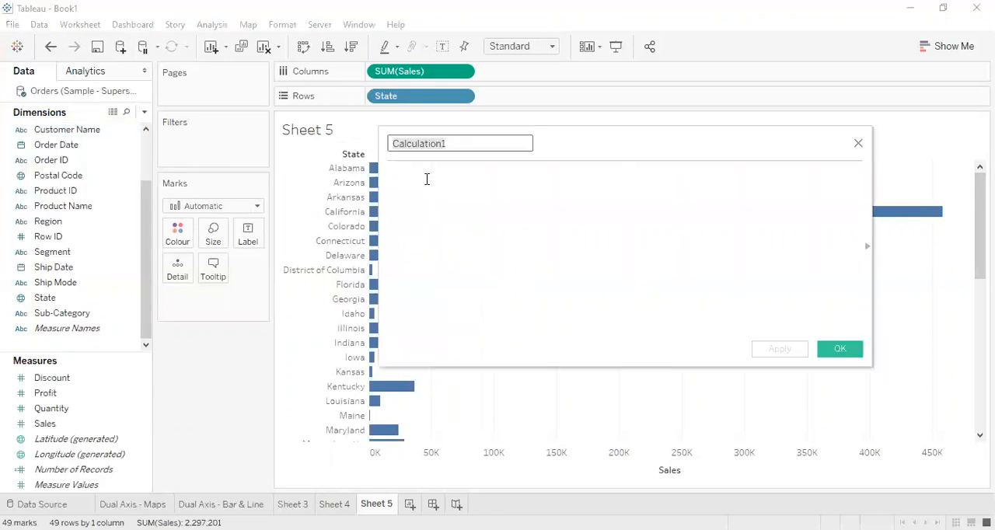
text(Index)
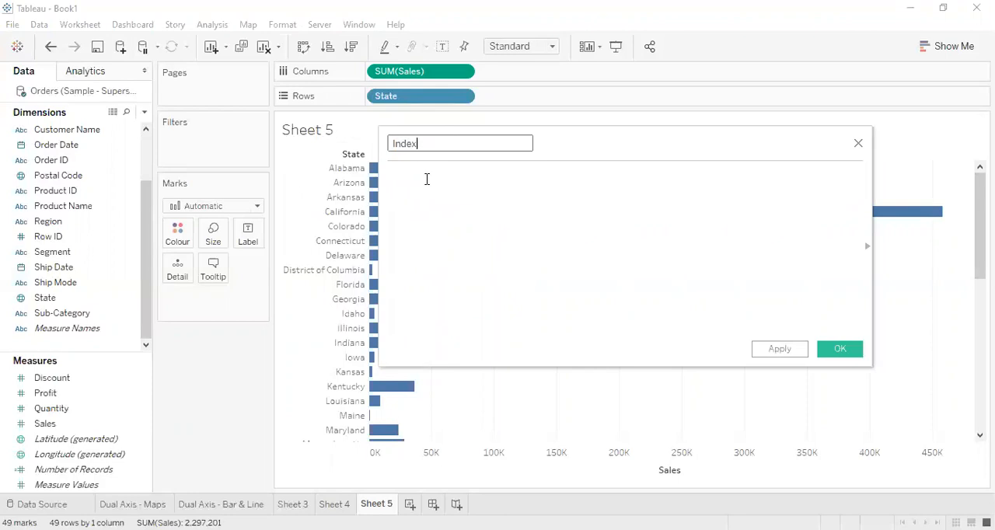
click(426, 179)
click(458, 144)
text(Top N)
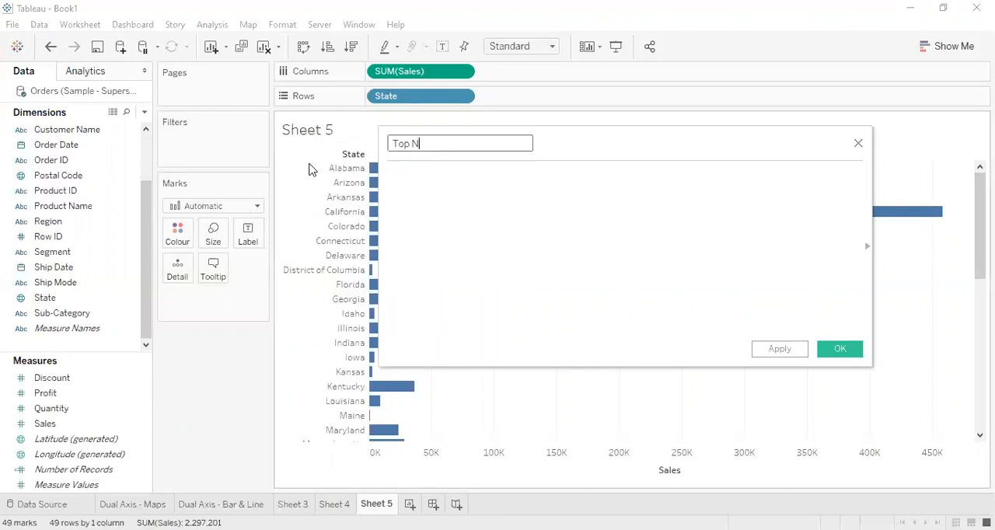
click(445, 205)
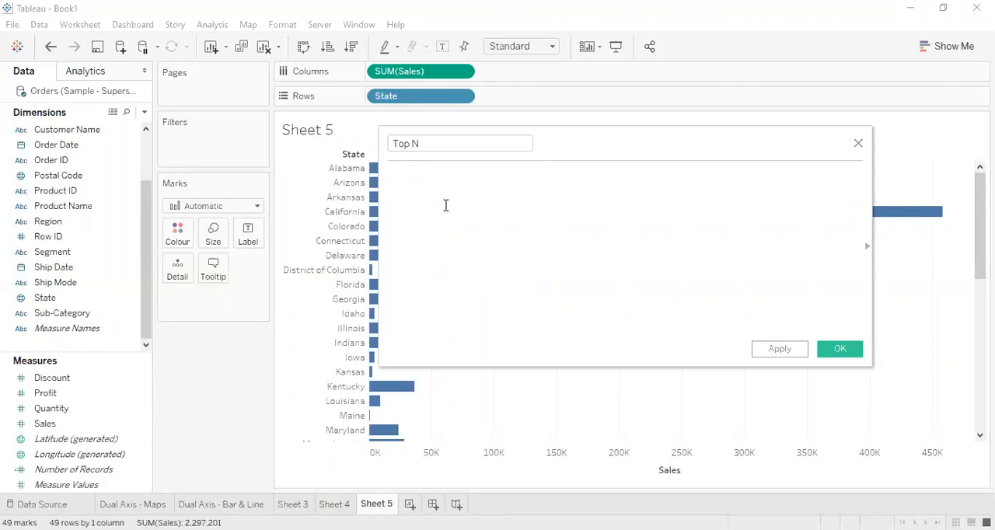
text(I)
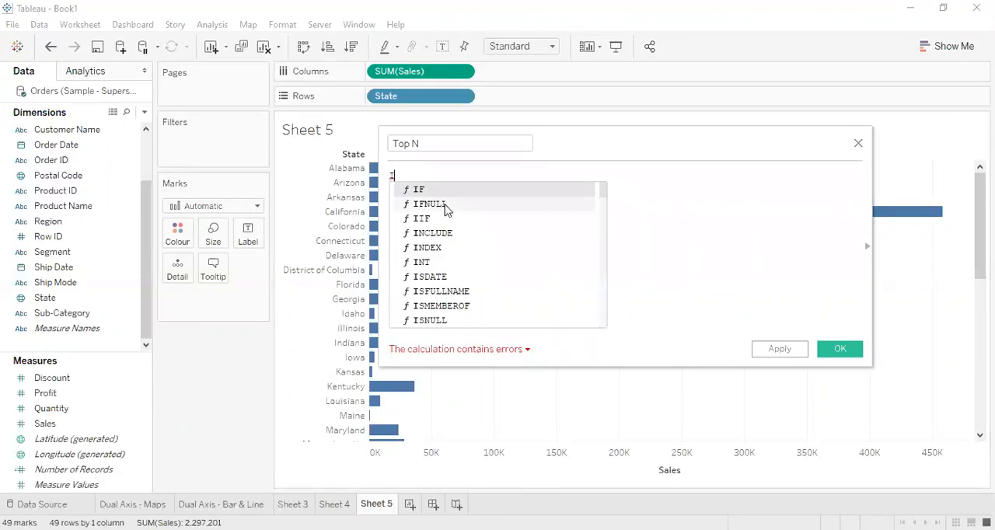
text(n)
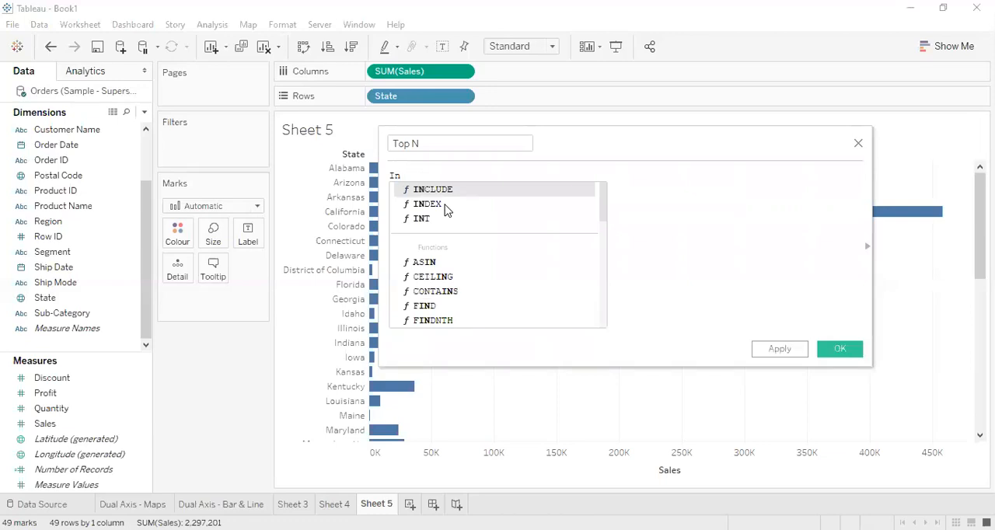
double_click(446, 205)
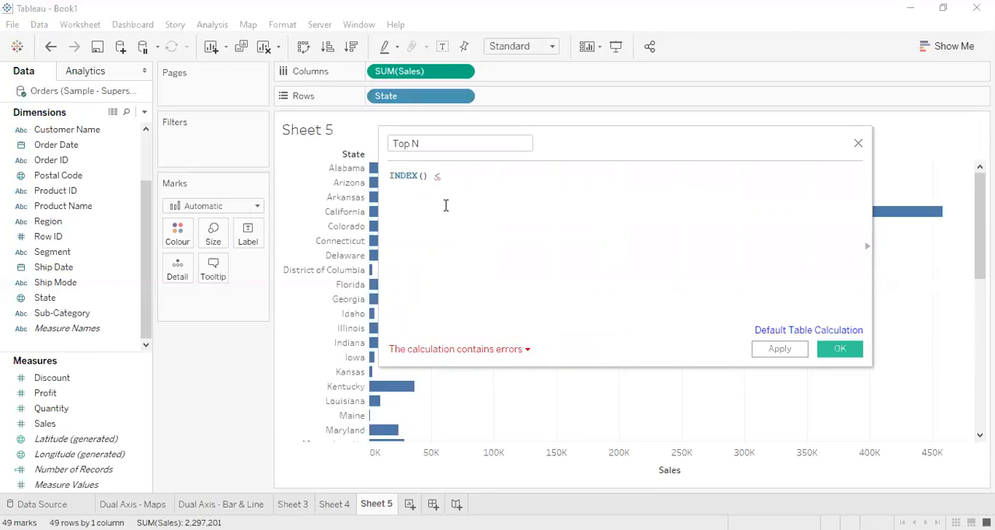
key(BackSpace)
text(5)
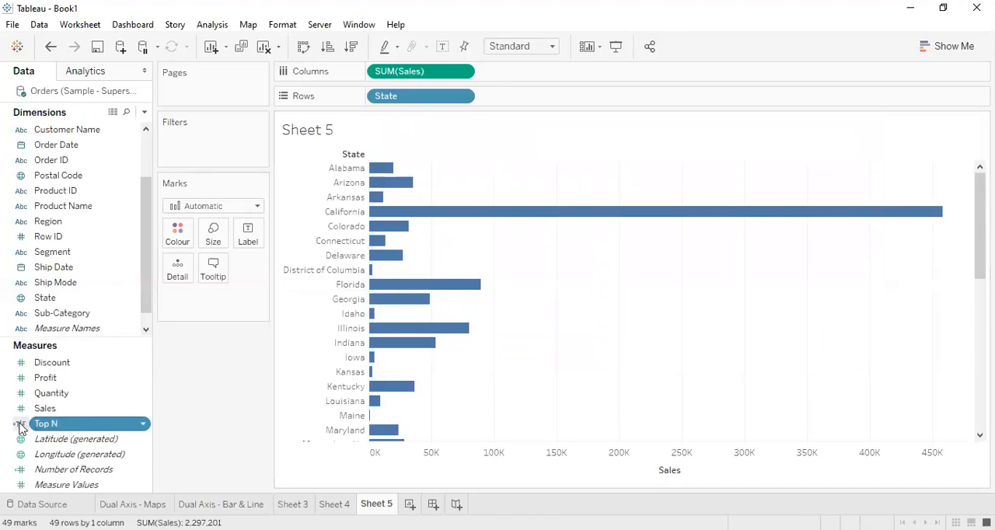
Change the Top N calculated field's formula to INDEX() < 6.
click(142, 427)
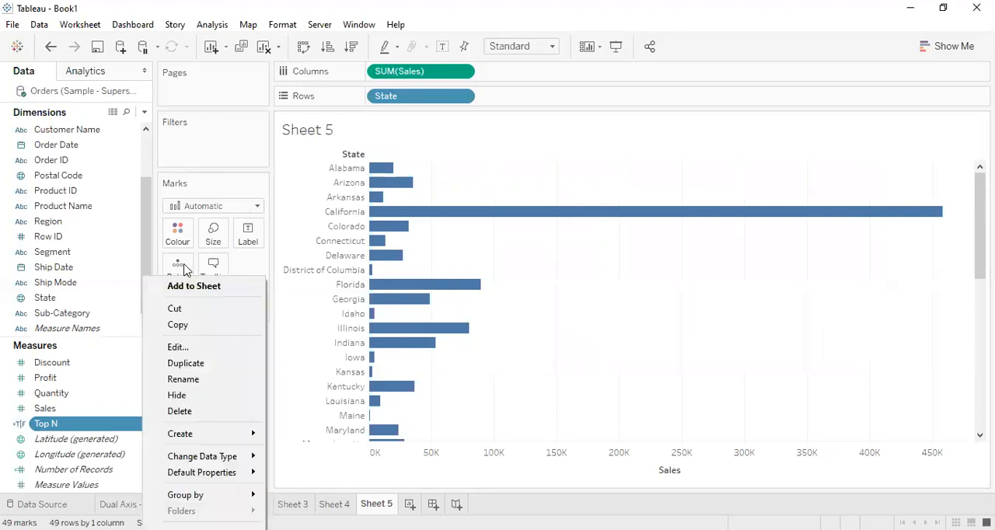
click(197, 349)
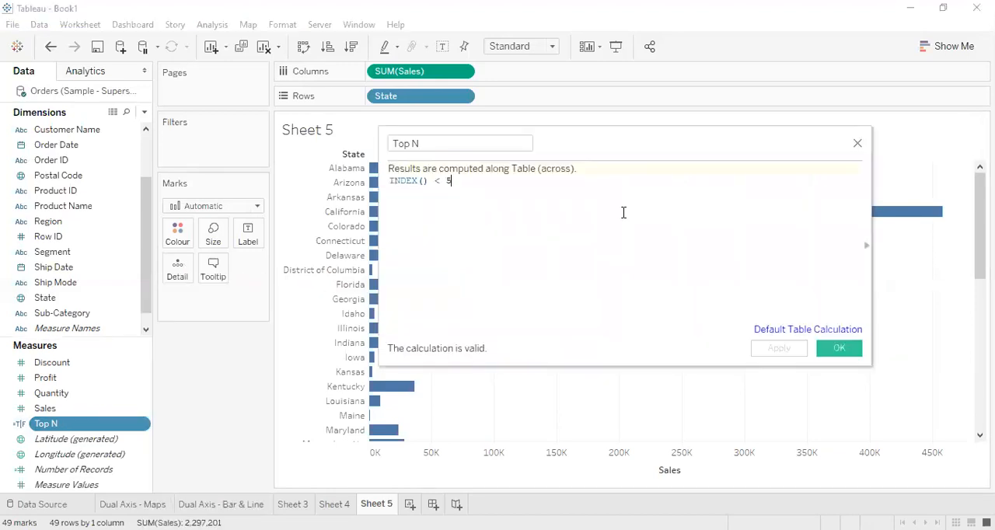
key(BackSpace)
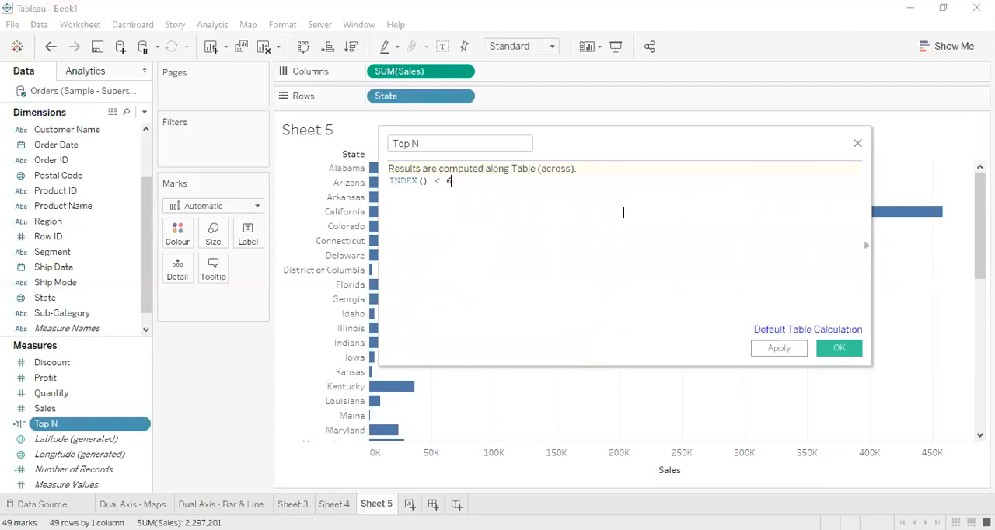
click(840, 349)
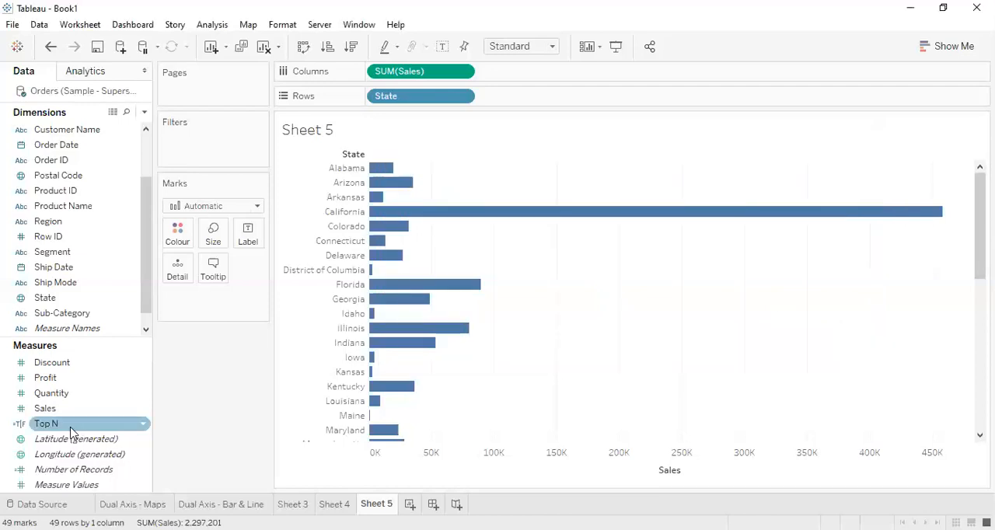
Filter the sheet by the Top N calculated field, keeping only True.
drag(77, 428, 207, 159)
click(360, 175)
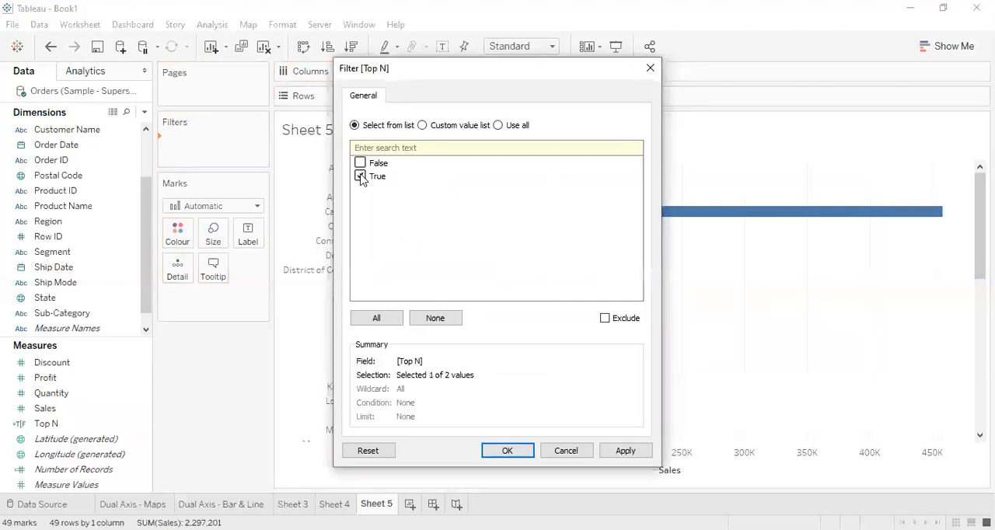
click(507, 453)
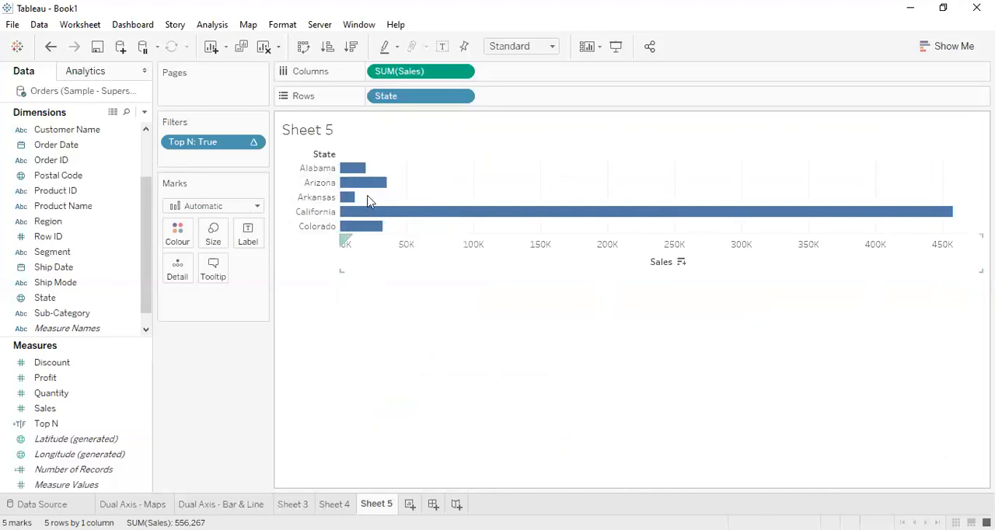
Sort the states in descending order of Sales and label the bars with Sales.
click(326, 47)
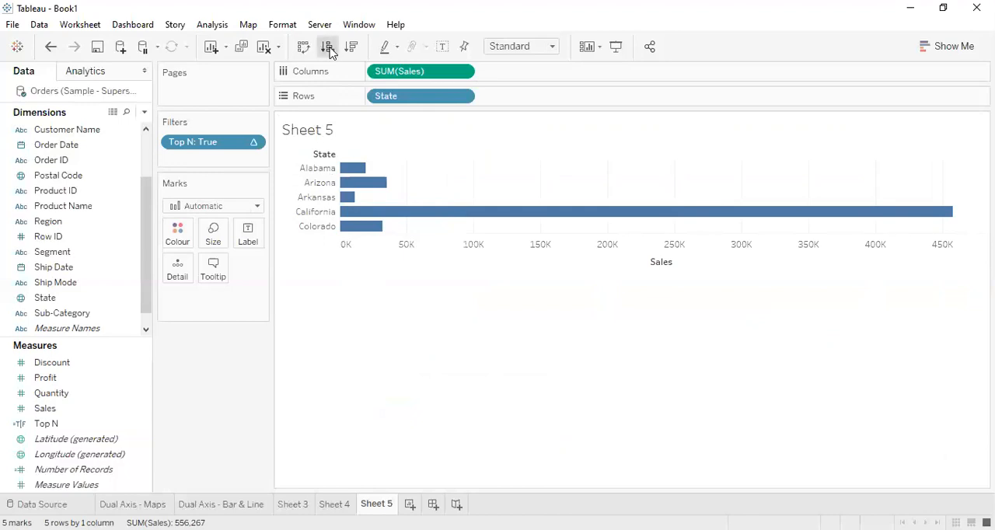
click(350, 47)
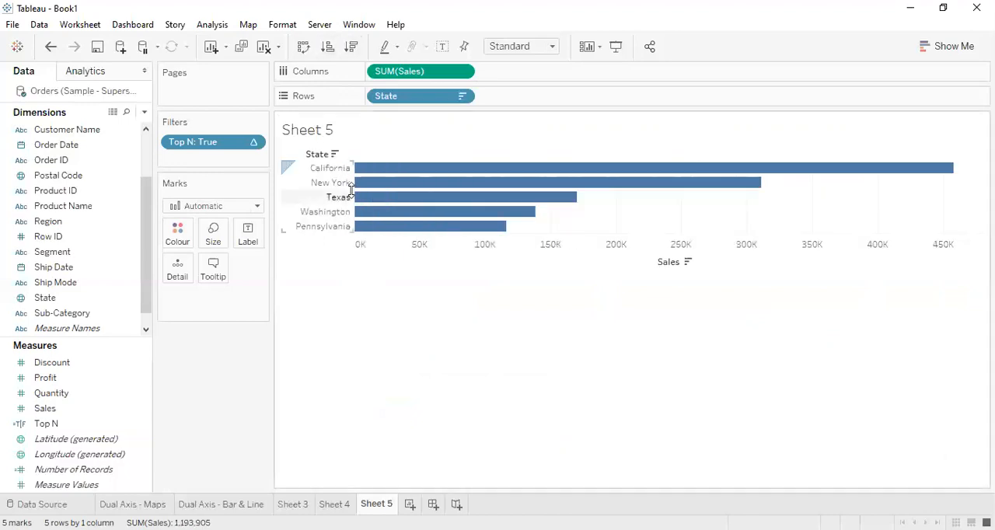
mouse_move(395, 174)
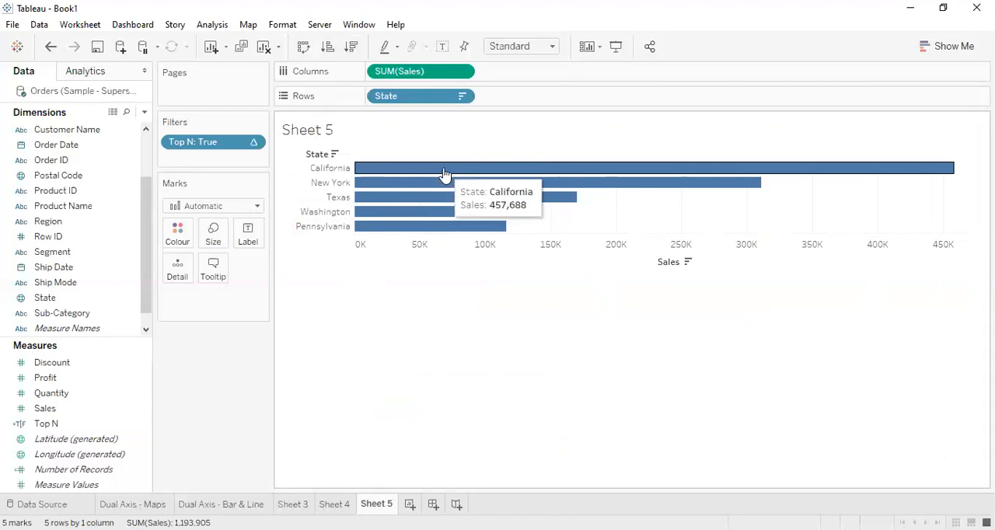
mouse_move(437, 187)
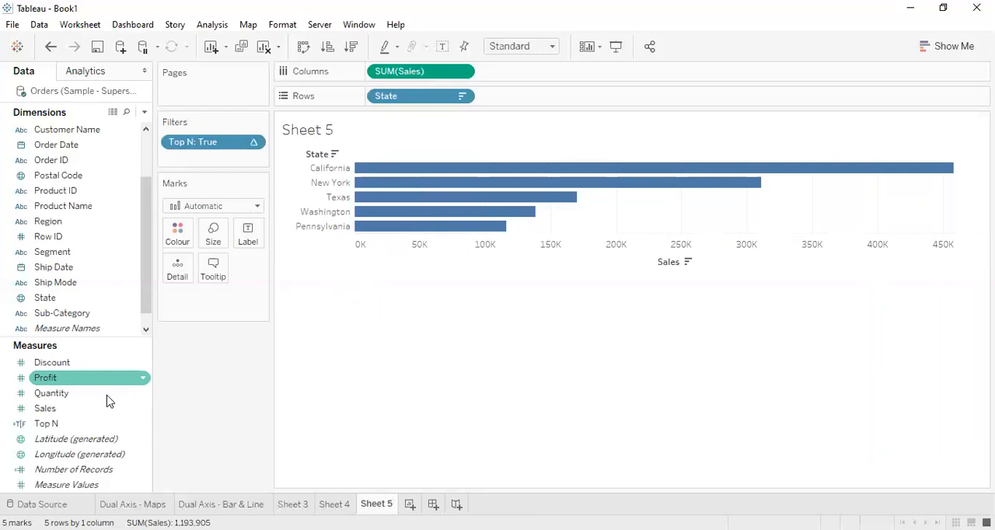
drag(80, 410, 246, 241)
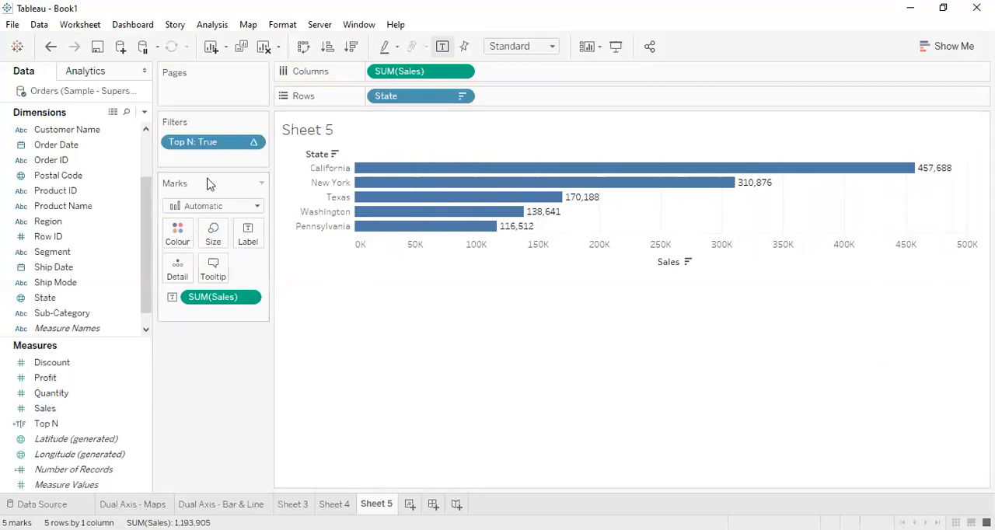
Start a new parameter named Top N with the Integer data type, keeping the current value as its opening value.
click(145, 114)
click(154, 171)
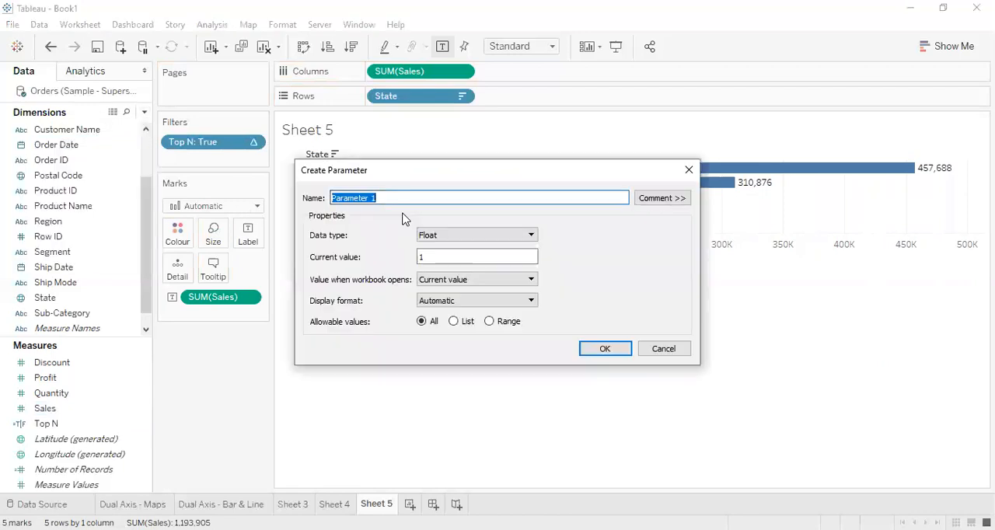
text(Top N)
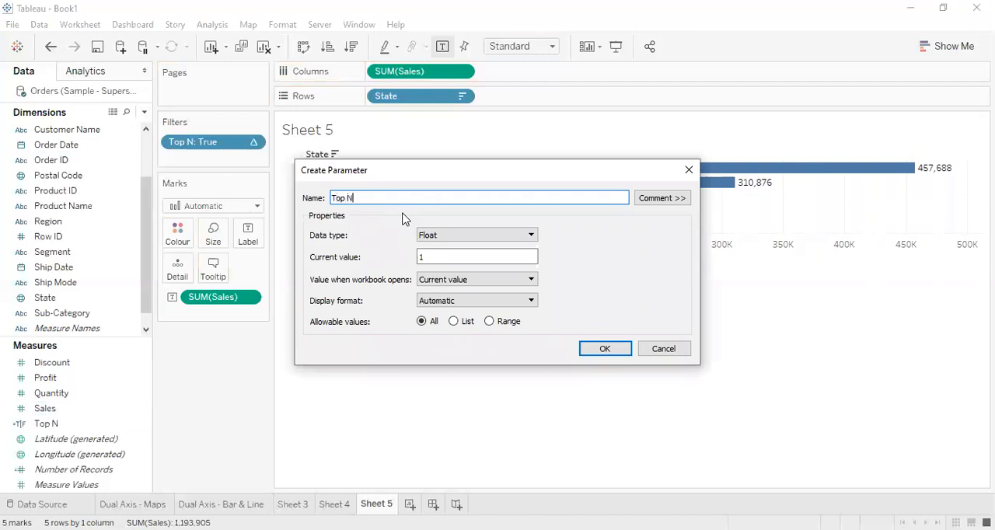
drag(462, 166, 493, 330)
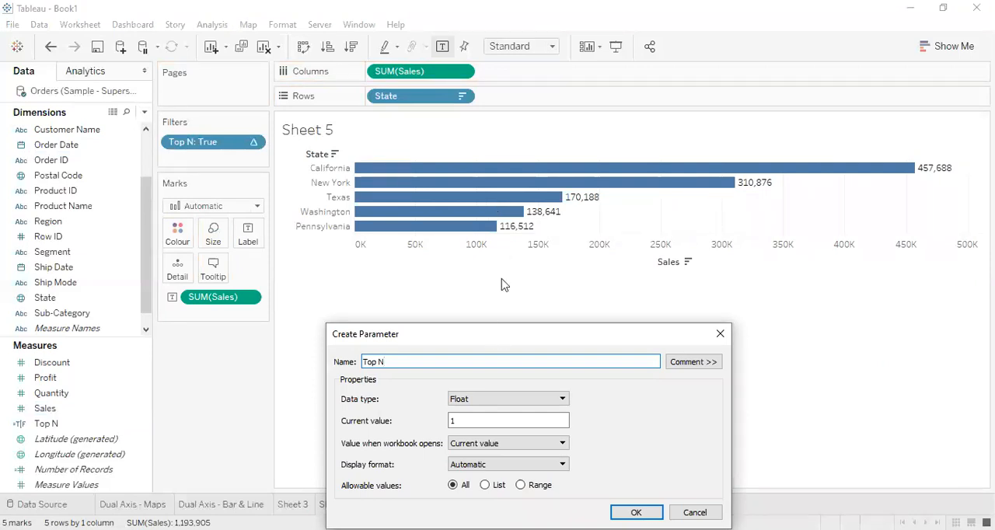
drag(496, 334, 501, 279)
click(503, 343)
click(506, 358)
click(506, 364)
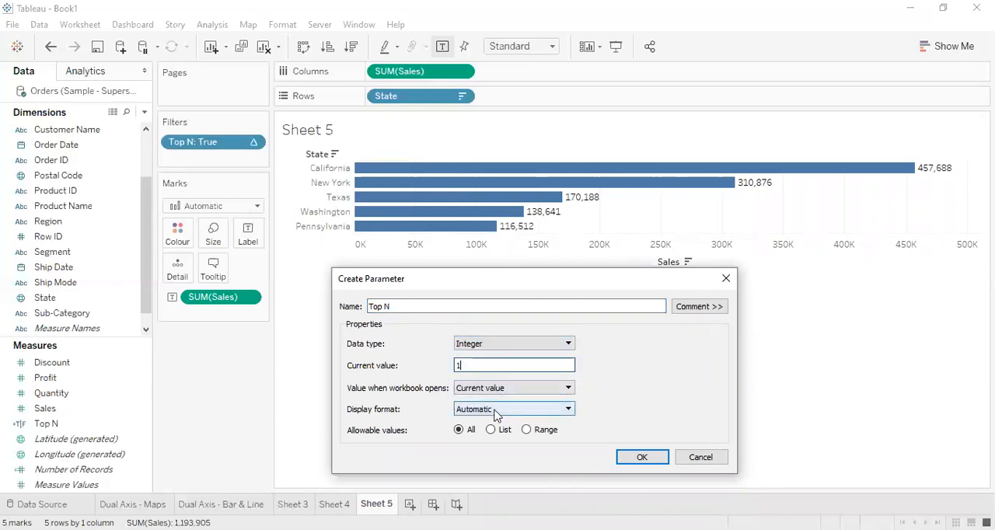
click(512, 349)
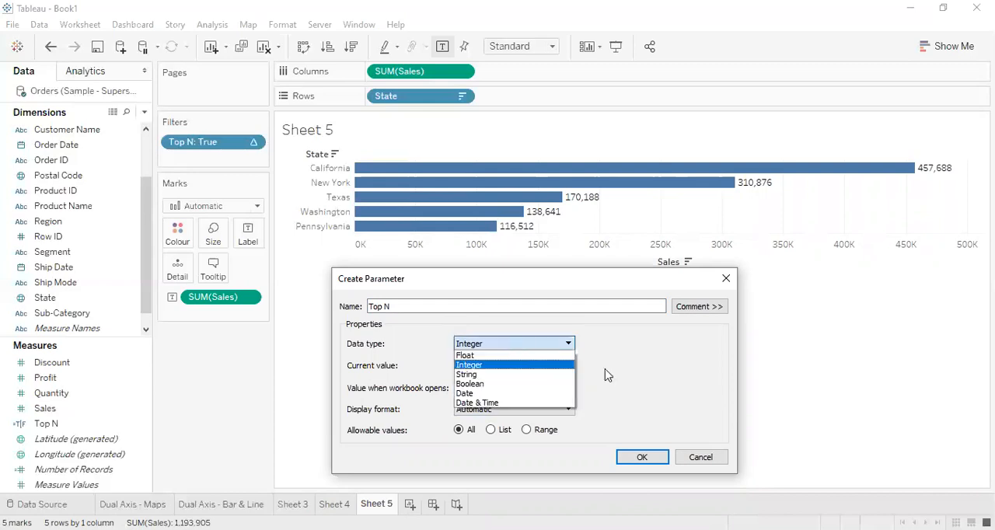
click(494, 364)
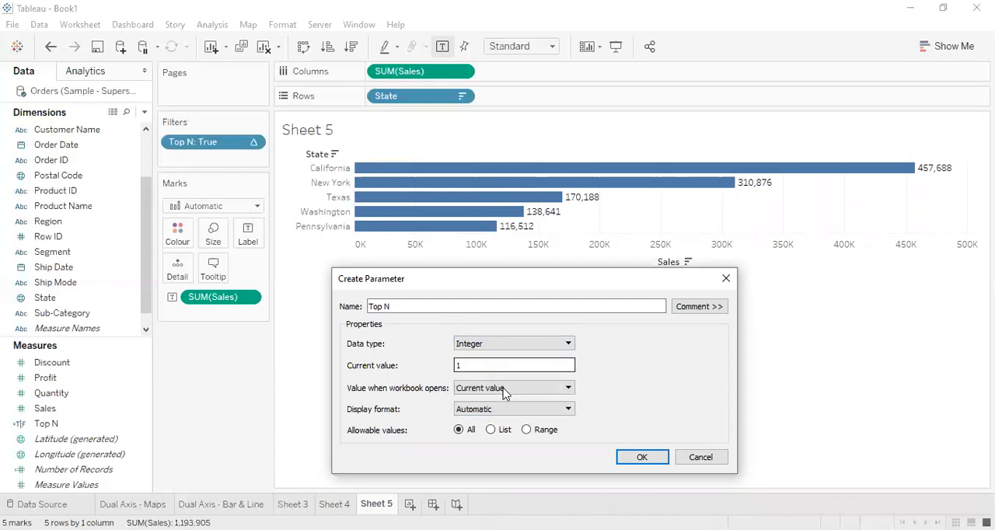
click(505, 389)
click(674, 381)
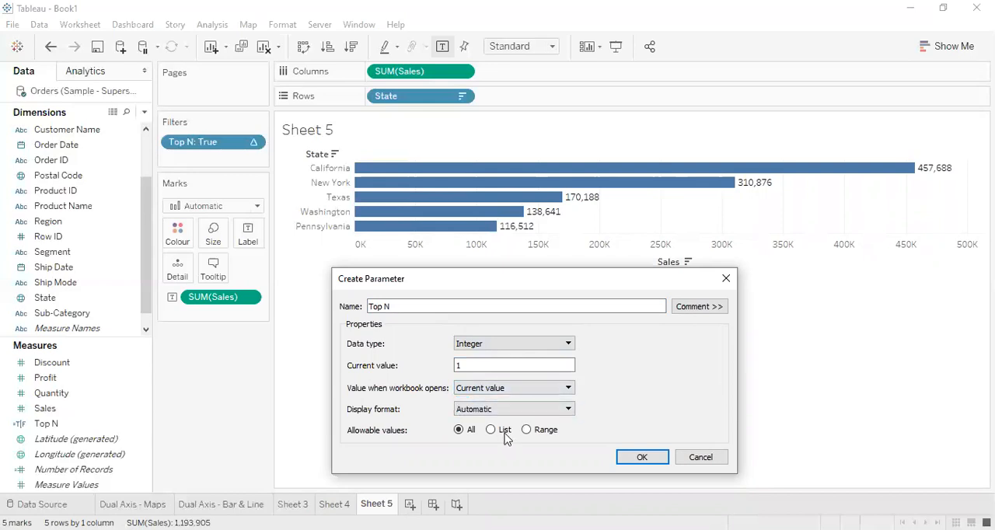
Restrict the Top N parameter to a range with minimum 1 and maximum 20, and create it.
click(526, 429)
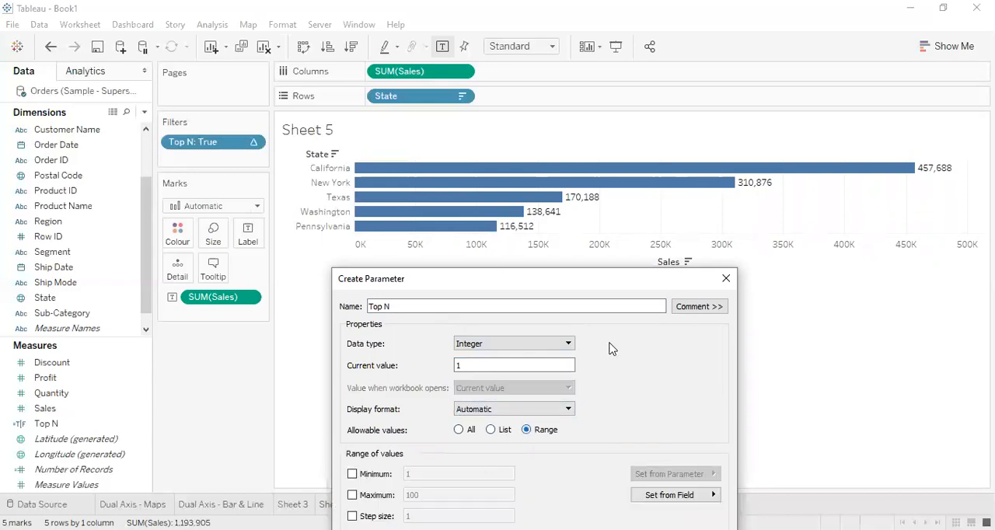
drag(591, 283, 596, 167)
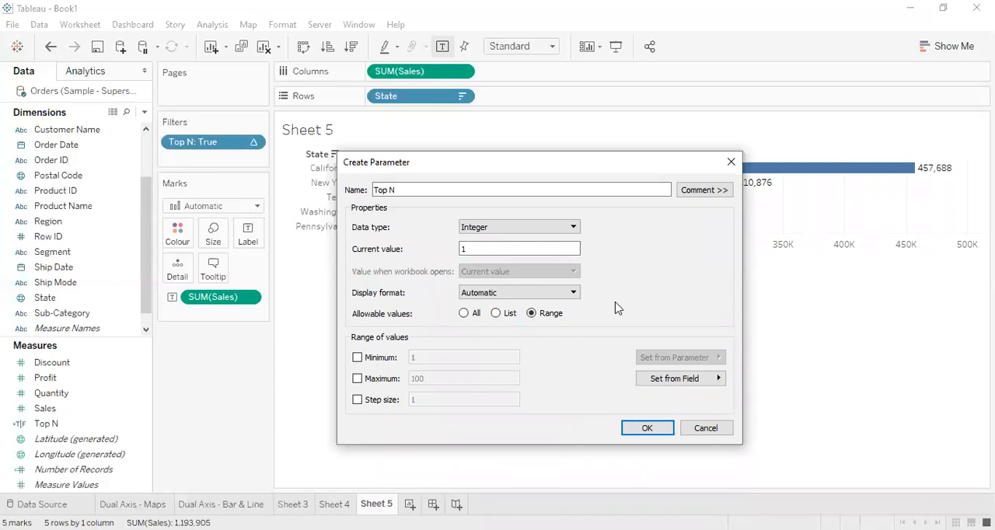
click(374, 361)
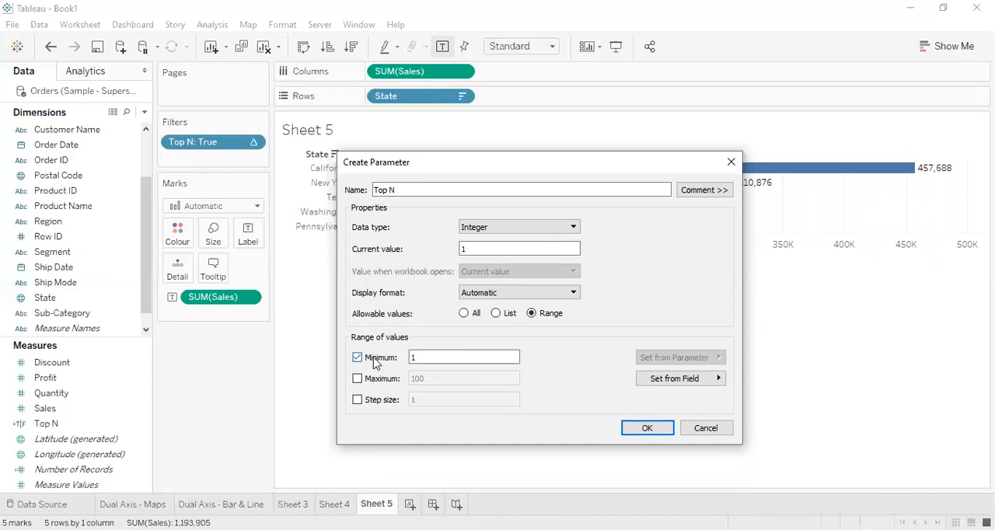
click(380, 381)
click(428, 377)
key(BackSpace)
key(BackSpace)
key(BackSpace)
text(20)
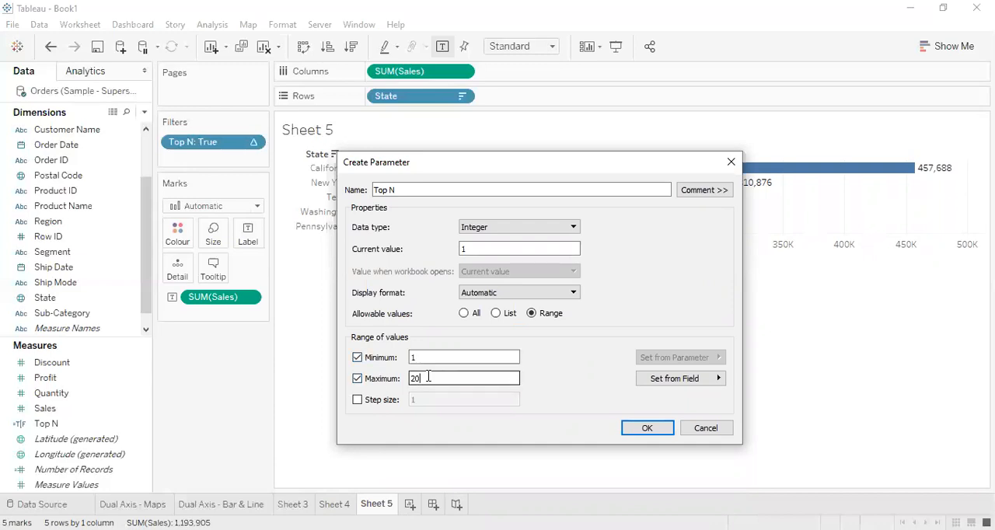
click(649, 428)
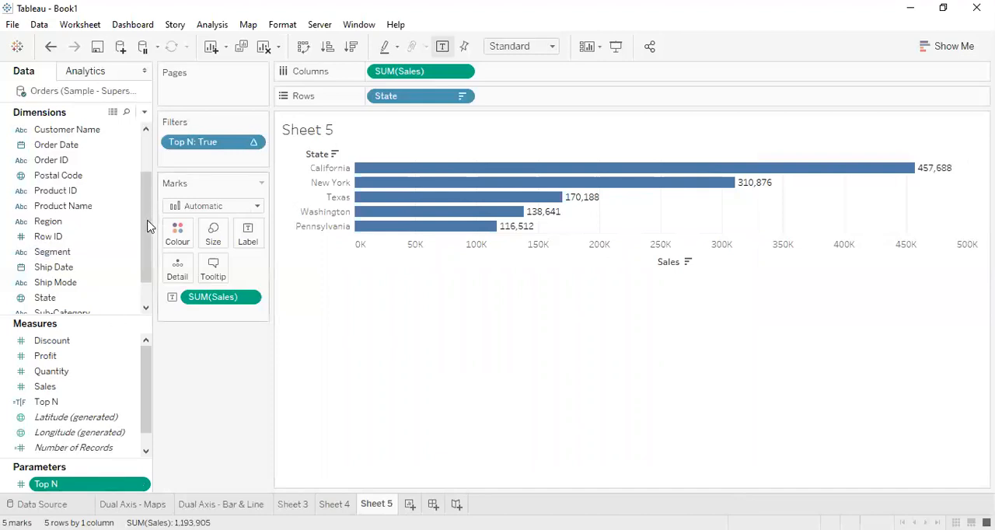
Show the Top N parameter's control on the sheet and switch it to the Type In style.
drag(147, 223, 122, 173)
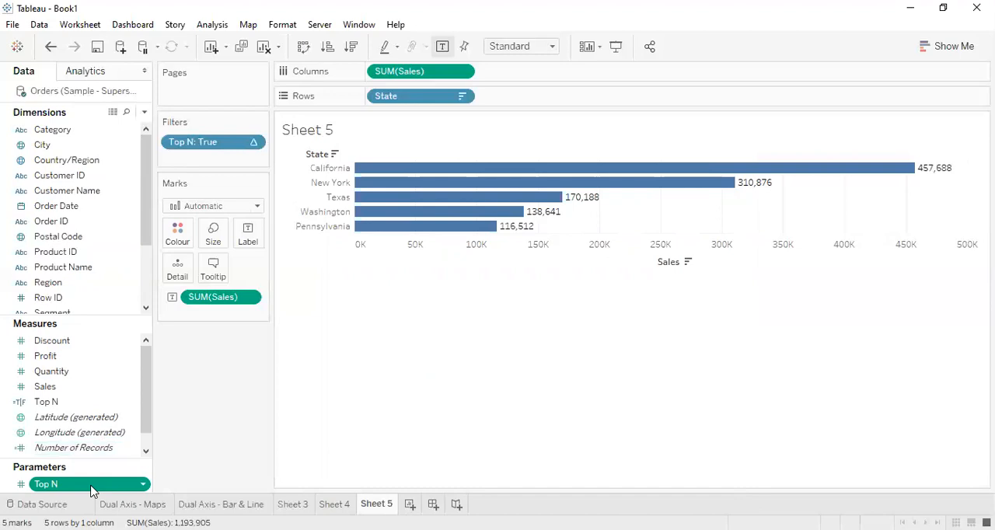
click(144, 485)
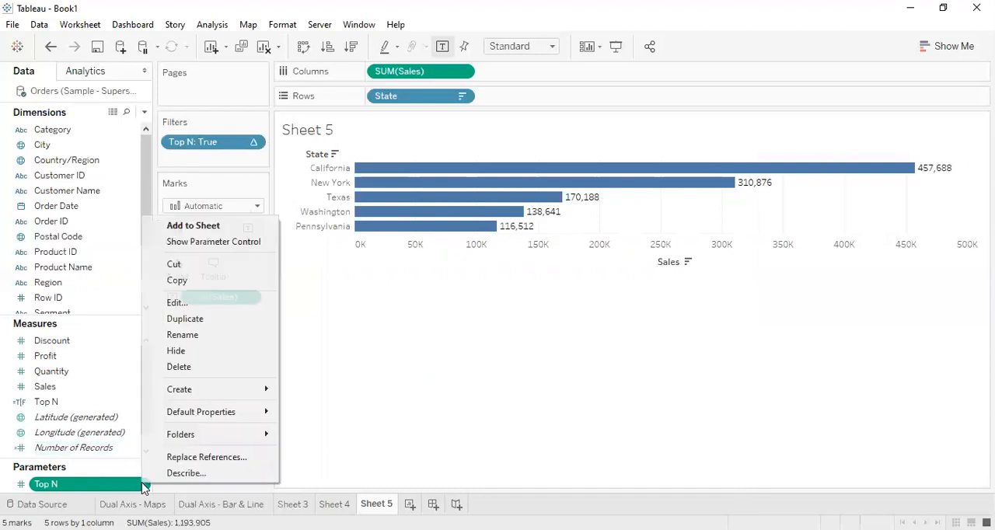
click(215, 246)
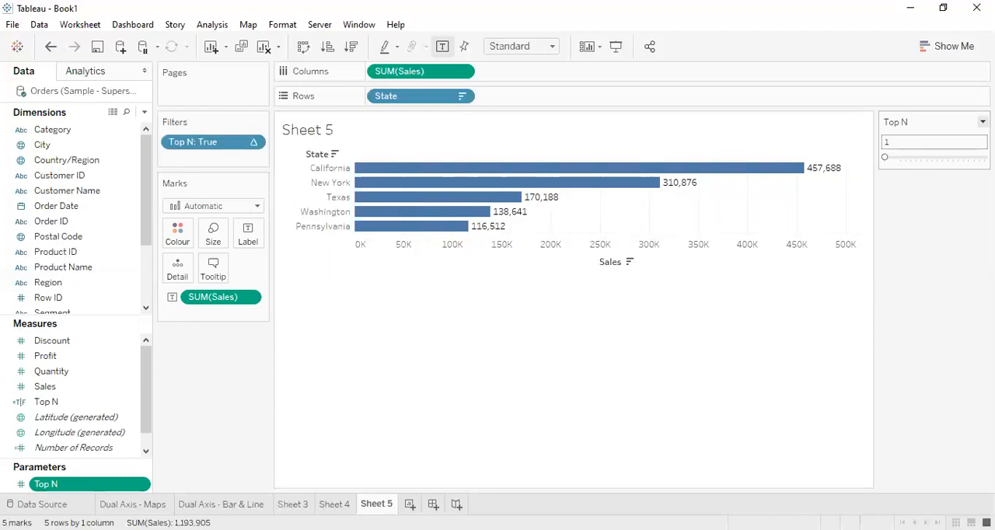
click(982, 121)
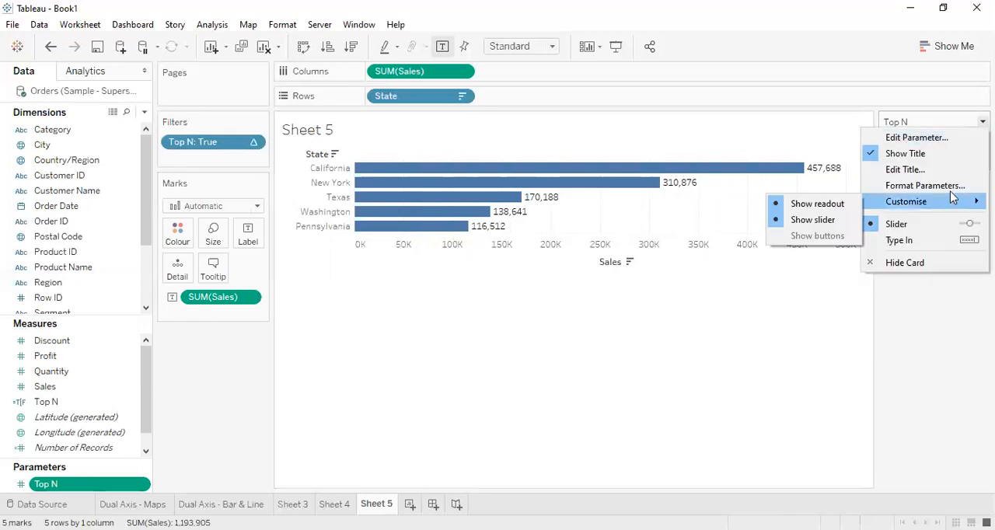
click(925, 242)
Try the Top N parameter control with the value 20, followed by 6.
click(910, 142)
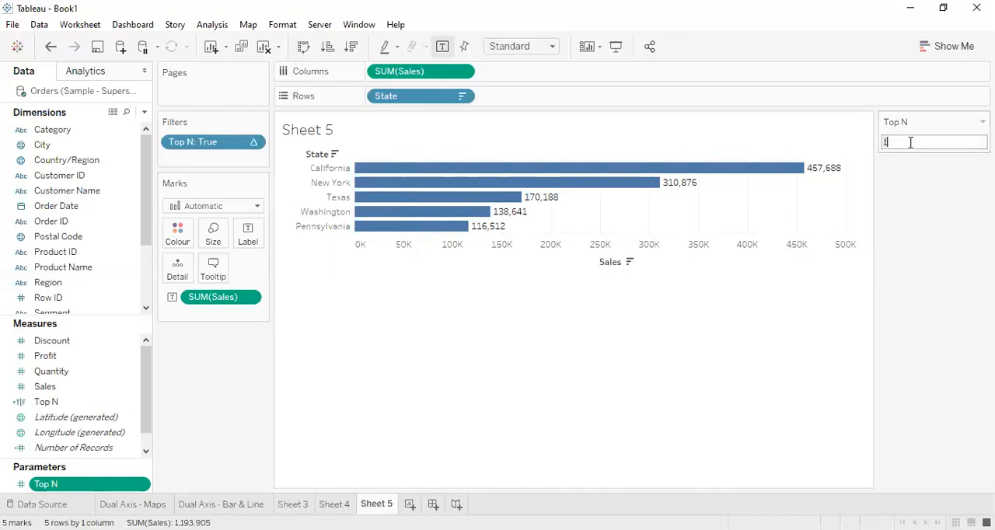
text(20)
key(Return)
click(910, 142)
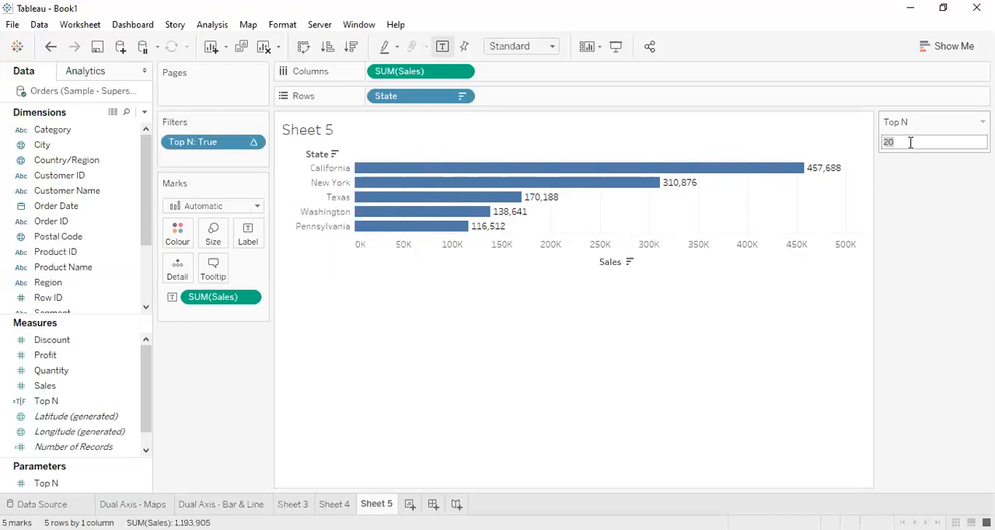
text(6)
key(Return)
Edit the Top N calculated field so its formula reads INDEX() <= [Parameters].[Top N], and save it.
click(131, 402)
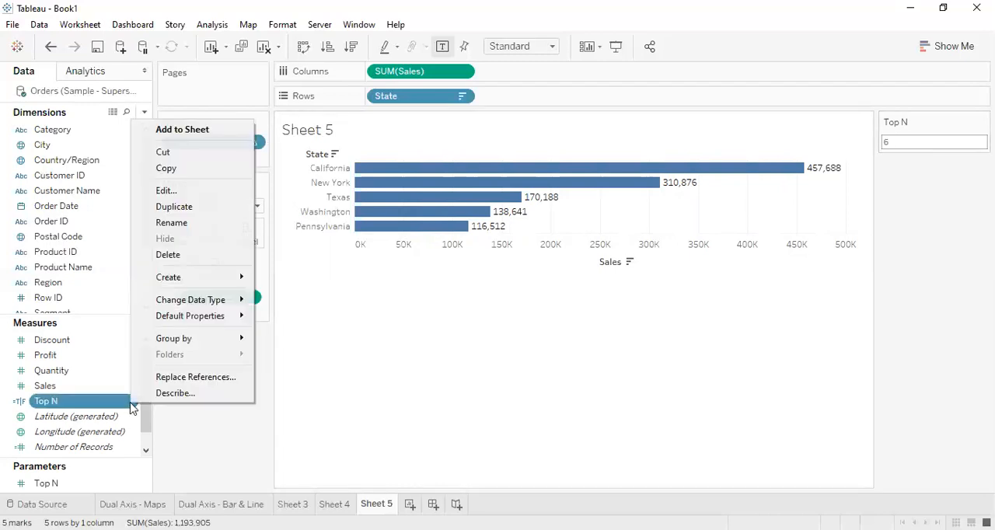
click(190, 195)
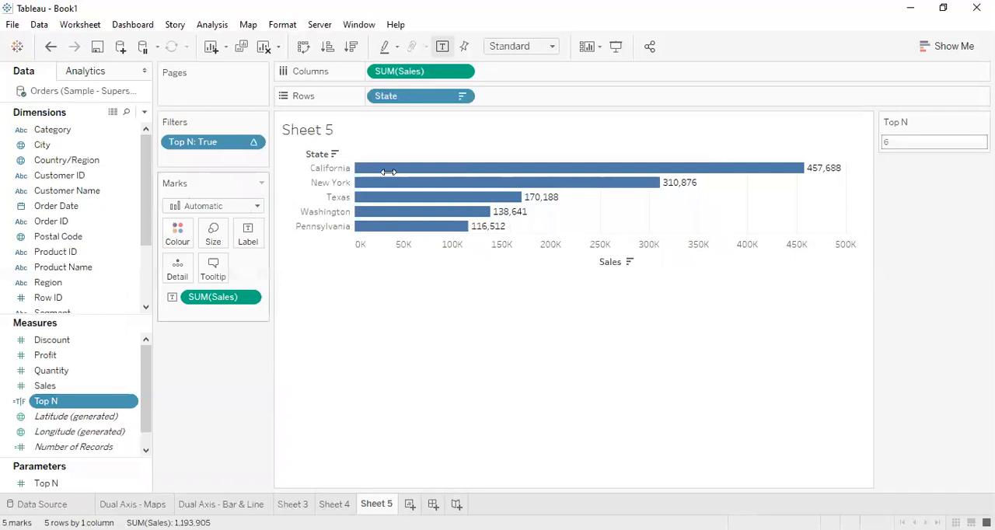
key(BackSpace)
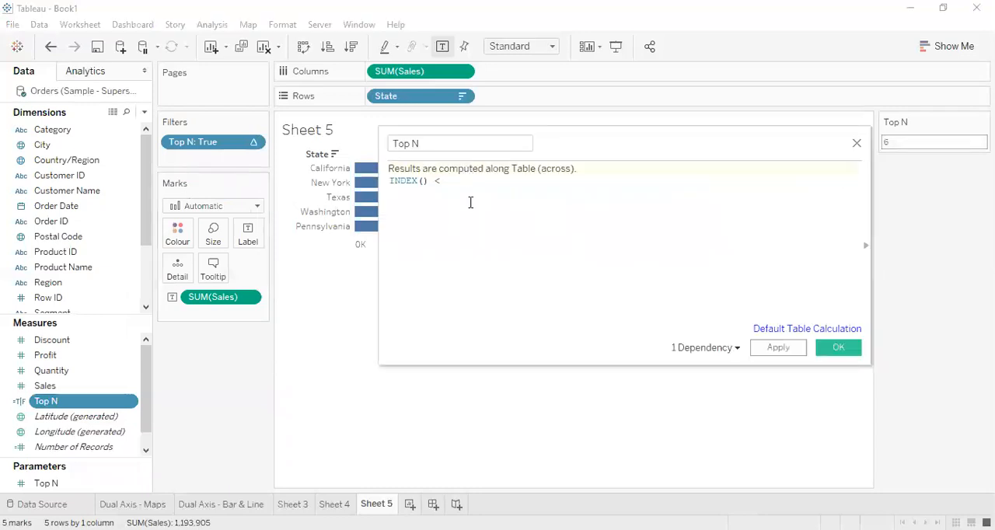
text(= top)
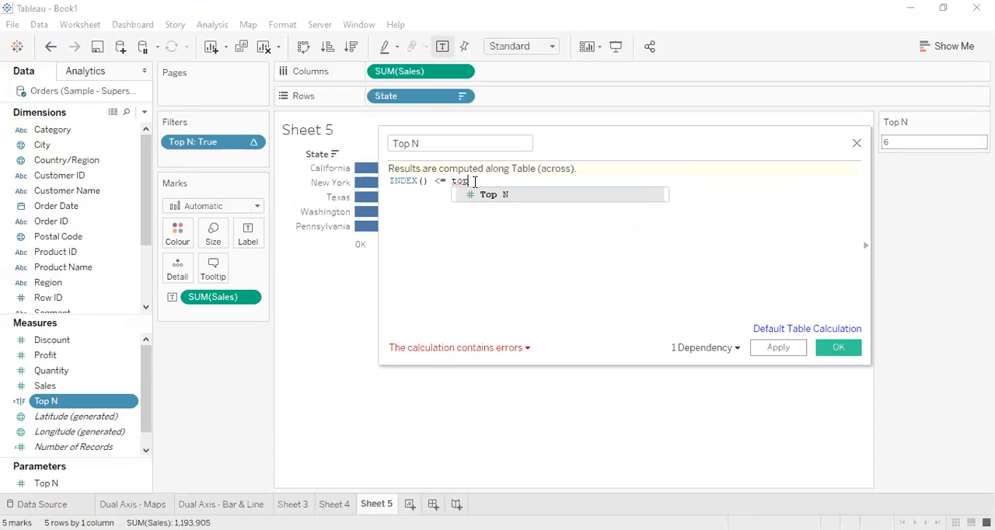
click(501, 196)
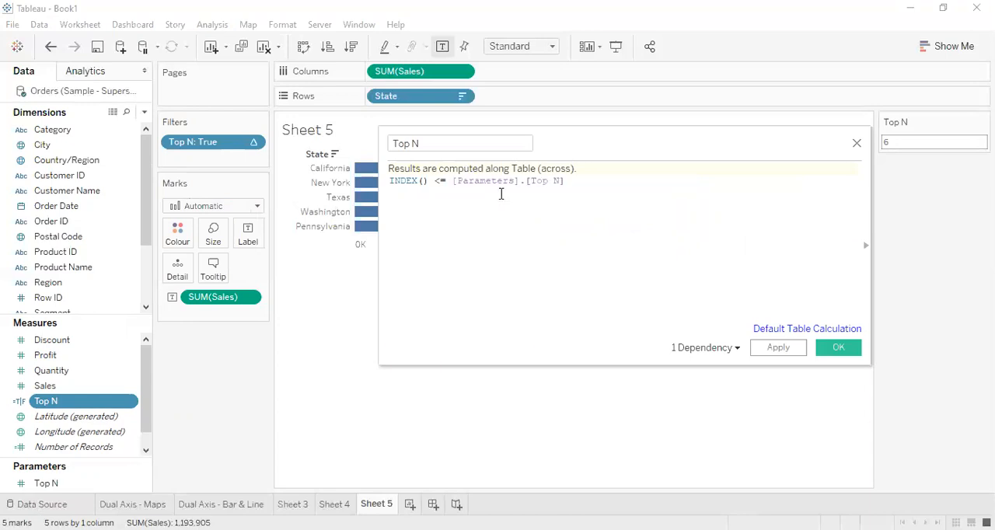
click(838, 350)
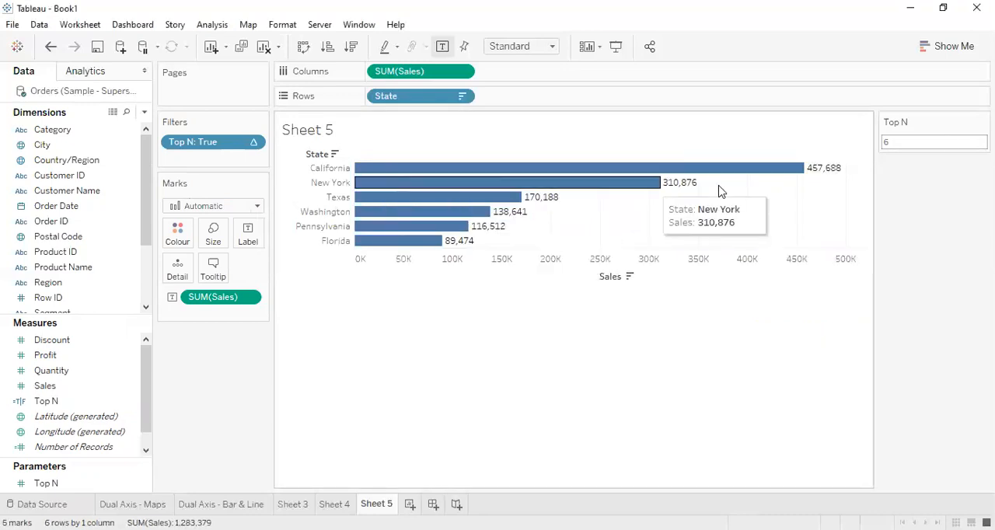
Test the parameter-driven filter by setting the Top N parameter to 10, followed by 20.
click(929, 145)
text(10)
key(Return)
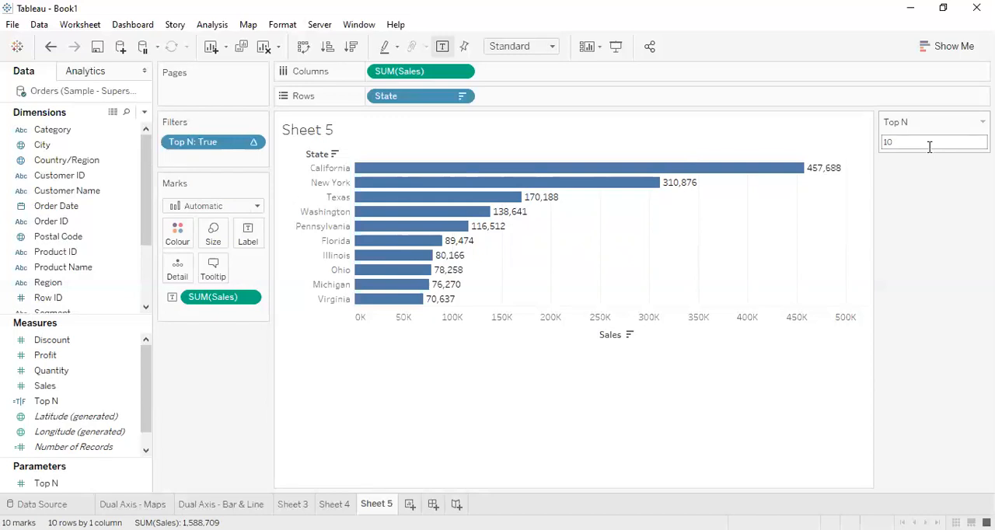
double_click(928, 147)
text(20)
key(Return)
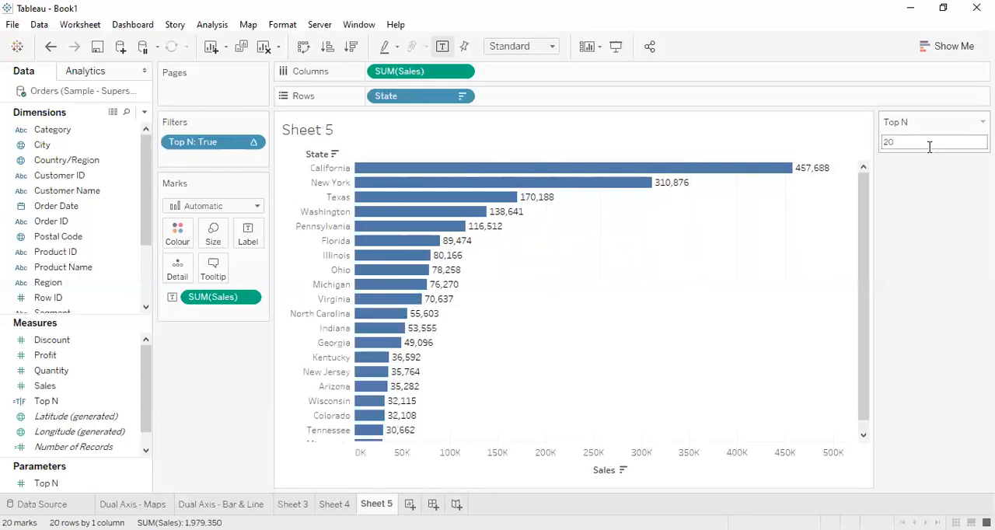
Try to set the Top N parameter to 25, above its allowed maximum.
double_click(907, 139)
text(25)
key(Return)
double_click(907, 139)
text(25)
key(Return)
Review the INDEX formula and parameter reference in the Top N calculated field, leaving it unedited.
click(129, 403)
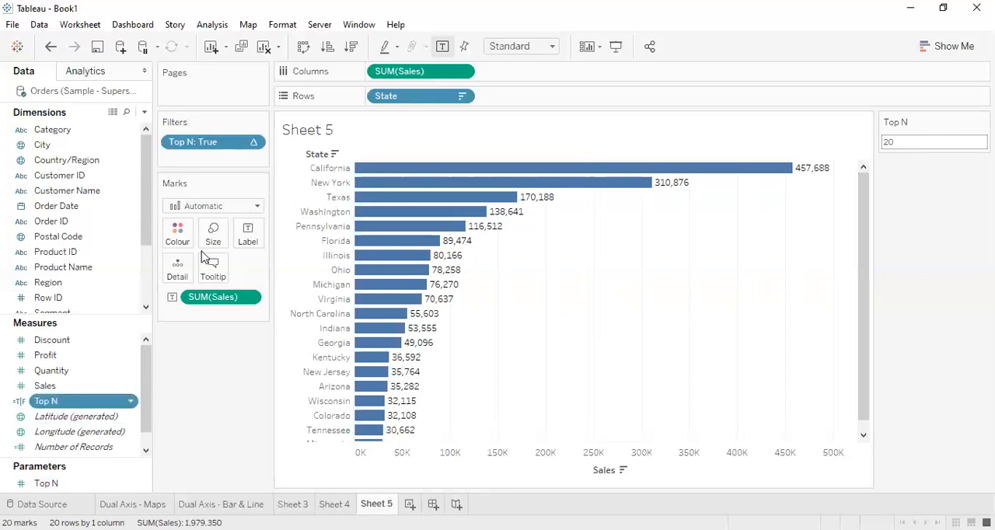
click(195, 191)
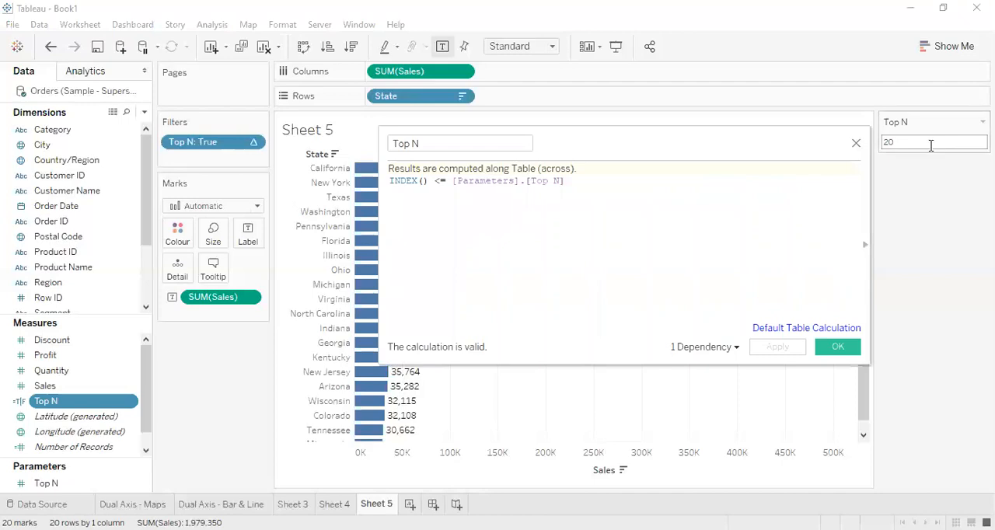
drag(433, 182, 389, 181)
click(451, 206)
drag(564, 184, 369, 169)
click(423, 200)
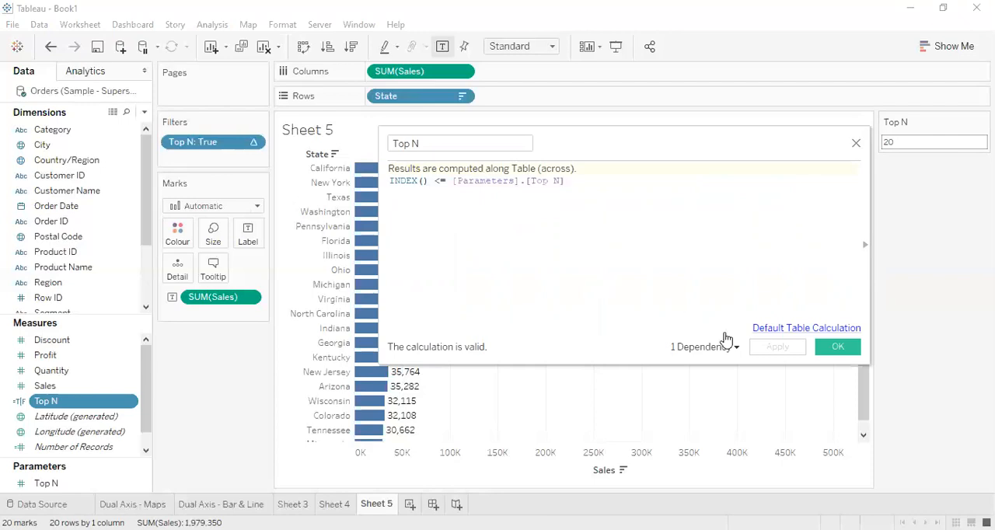
click(855, 146)
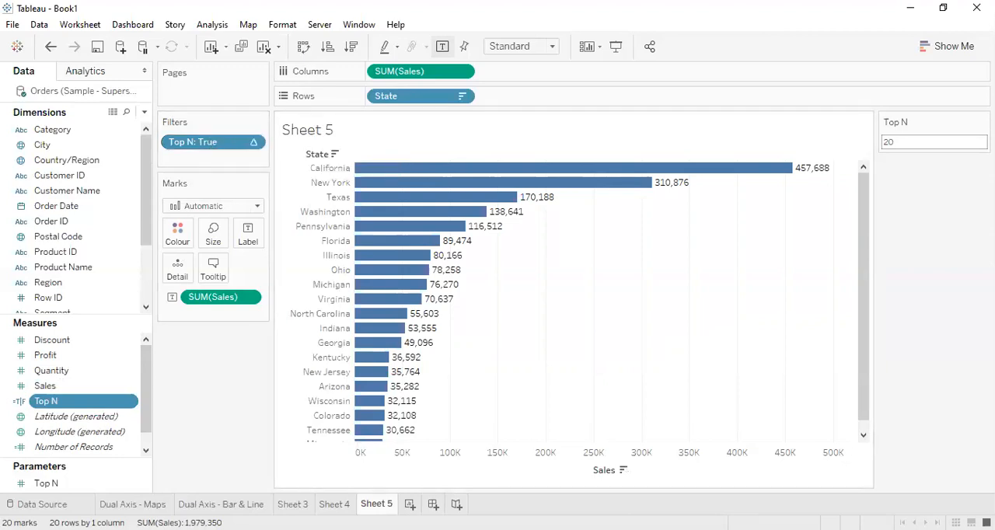
Rename the Sheet 5 worksheet to "Top N by Sales".
double_click(377, 504)
text(Top N by Sales)
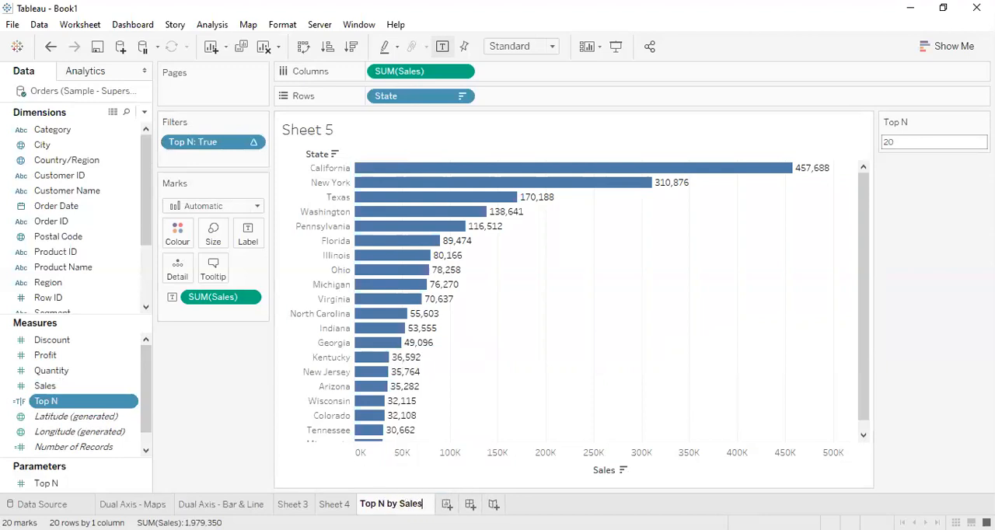
key(Return)
Replace the N in the worksheet's name so it reads "Top States by Sales".
double_click(384, 503)
click(384, 503)
key(BackSpace)
key(BackSpace)
text(States)
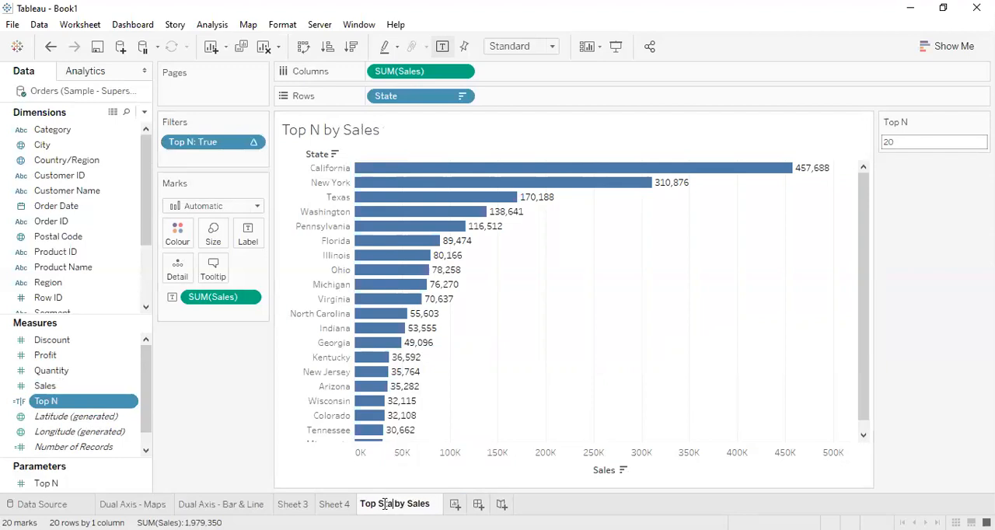
key(Return)
Duplicate the Top States by Sales worksheet and rename the copy "Bottom States by Sales".
right_click(398, 503)
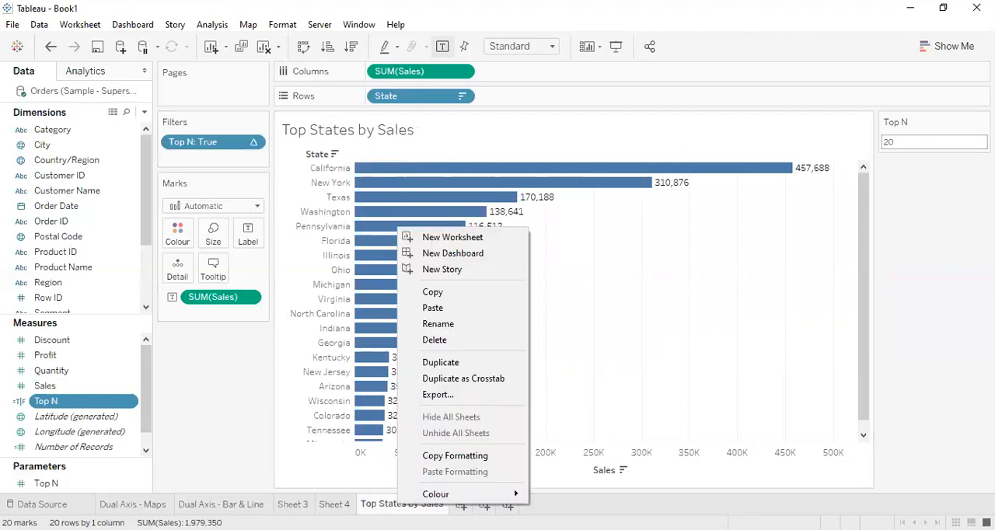
click(457, 367)
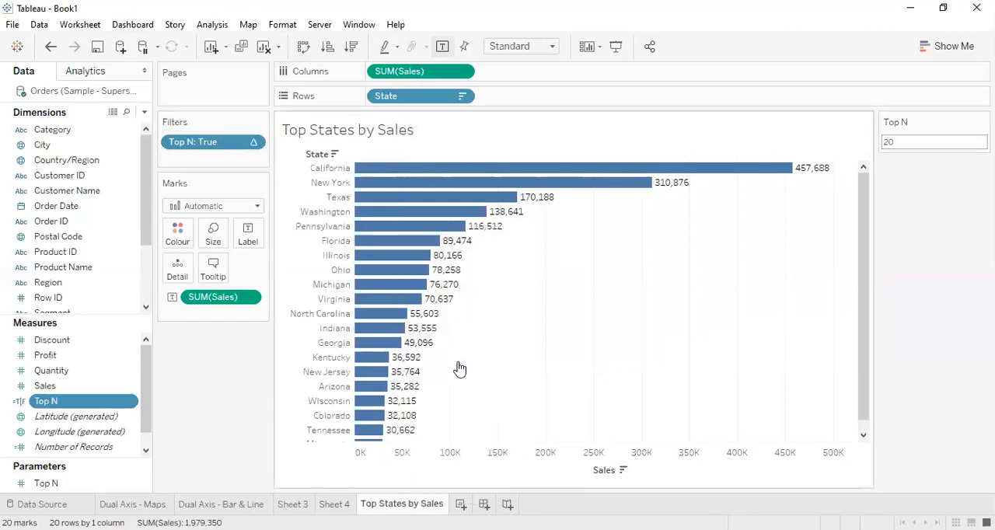
double_click(503, 504)
click(502, 505)
drag(469, 508, 409, 507)
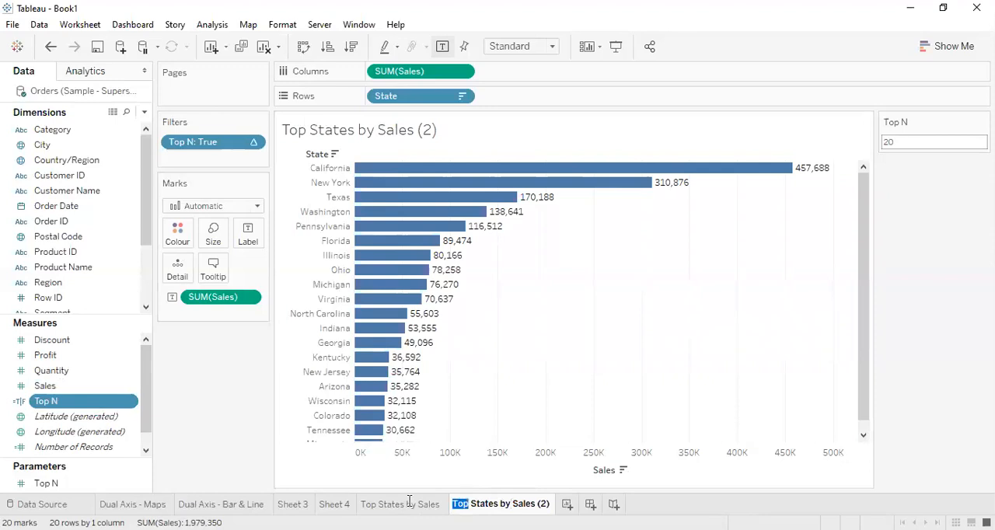
text(Bottom)
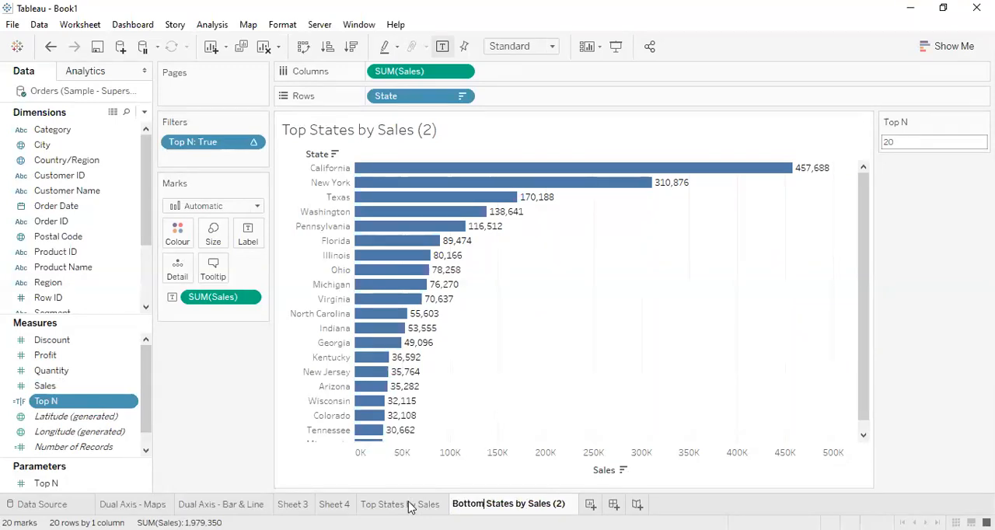
key(BackSpace)
key(BackSpace)
key(BackSpace)
key(BackSpace)
key(Return)
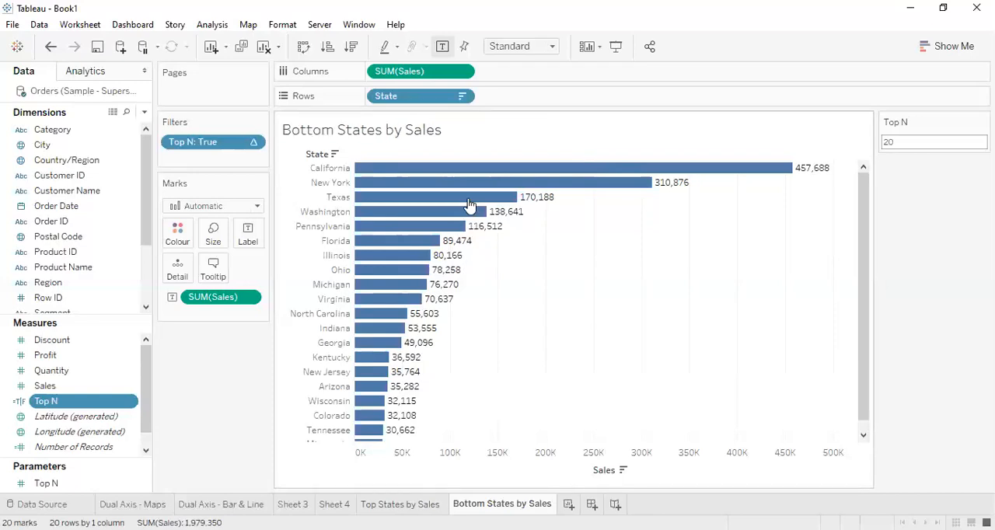
Sort the Bottom States by Sales chart in ascending order of Sales and set the Top N parameter to 5.
click(328, 49)
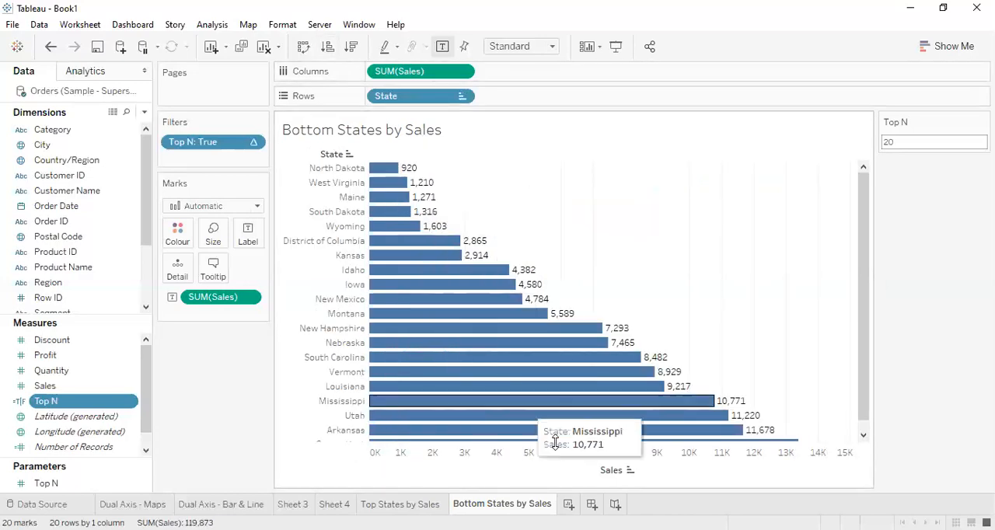
click(906, 146)
double_click(905, 142)
text(5)
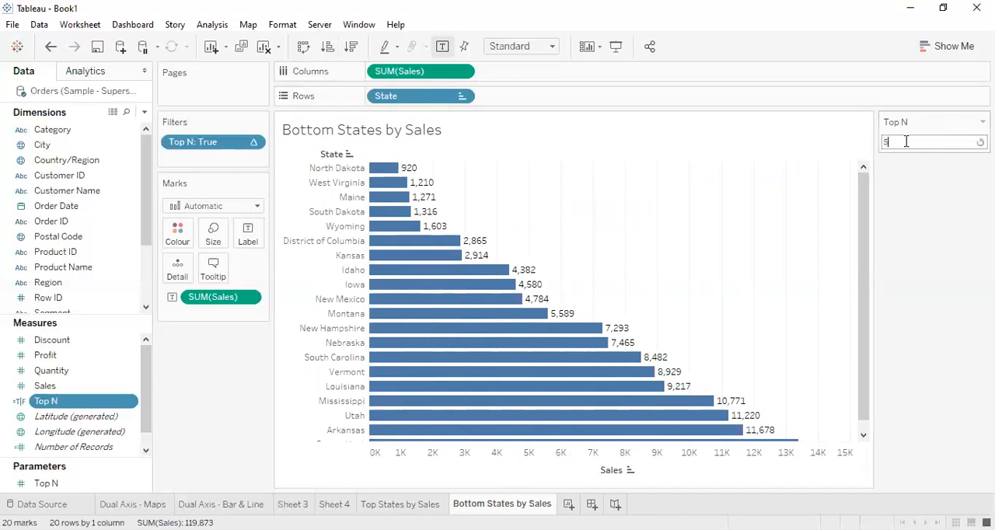
key(Return)
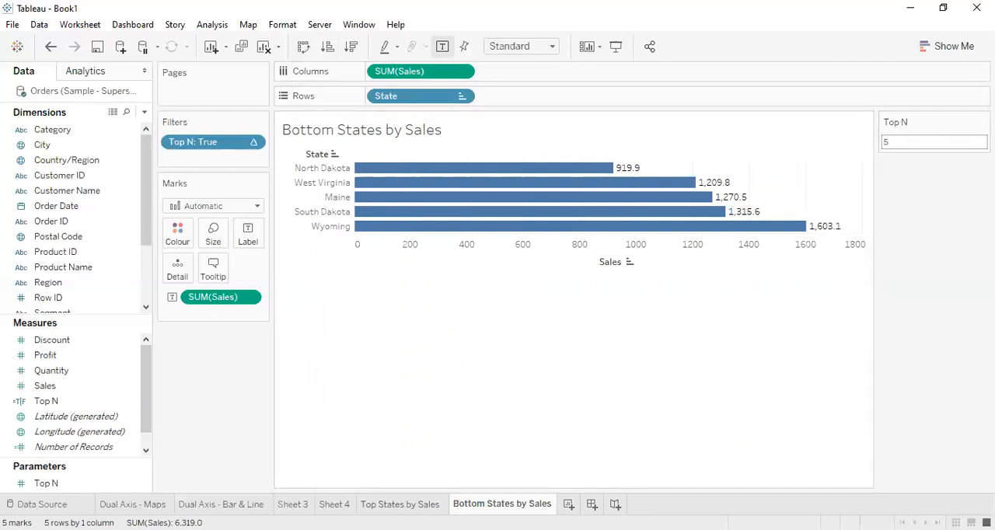
Compare the Top States by Sales and Bottom States by Sales worksheets, ending on the bottom states.
key(ctrl+Page_Up)
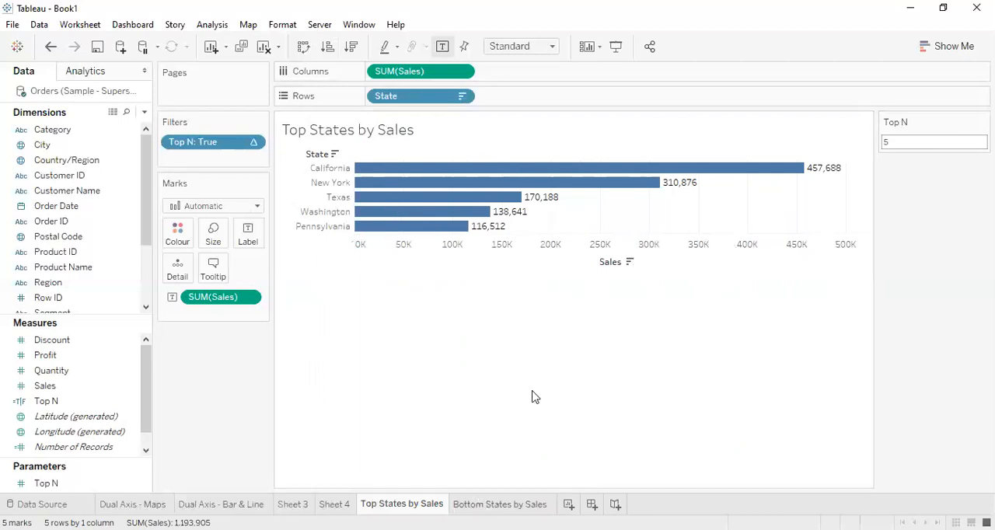
key(ctrl+Page_Down)
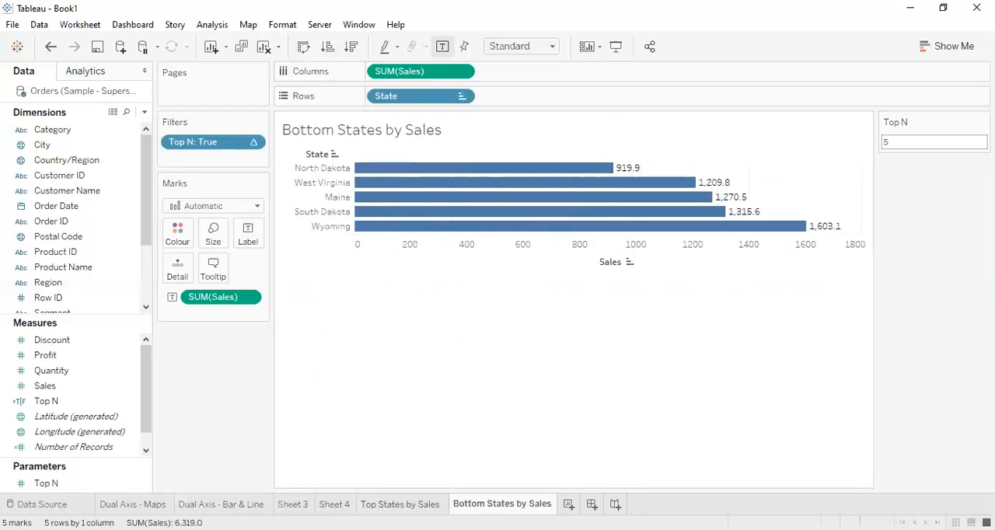
key(ctrl+Page_Up)
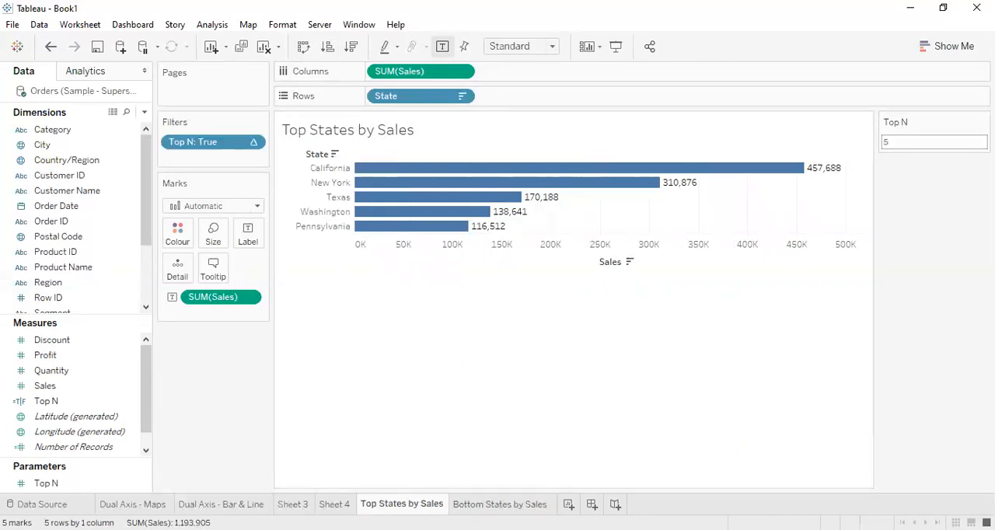
click(519, 497)
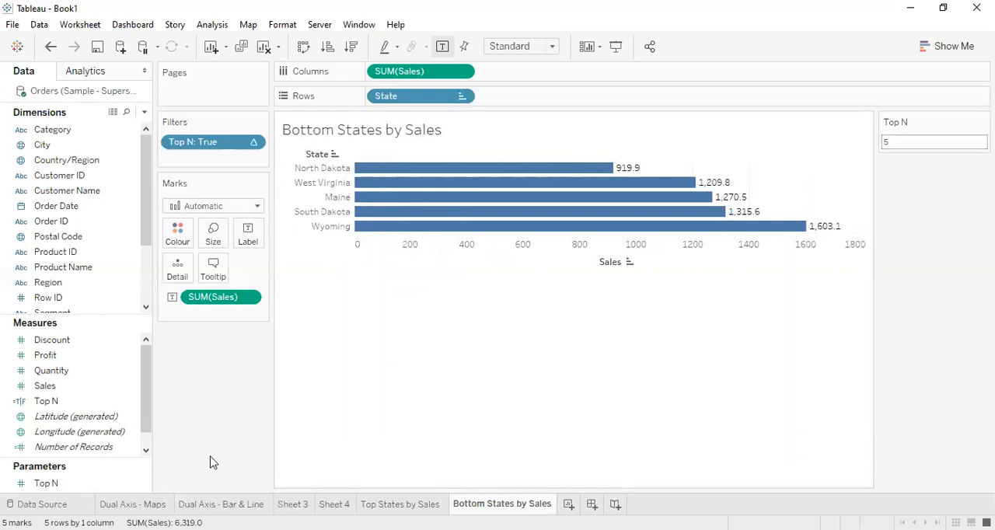
Duplicate the Top N parameter and add the copy to the Bottom States by Sales sheet.
click(143, 484)
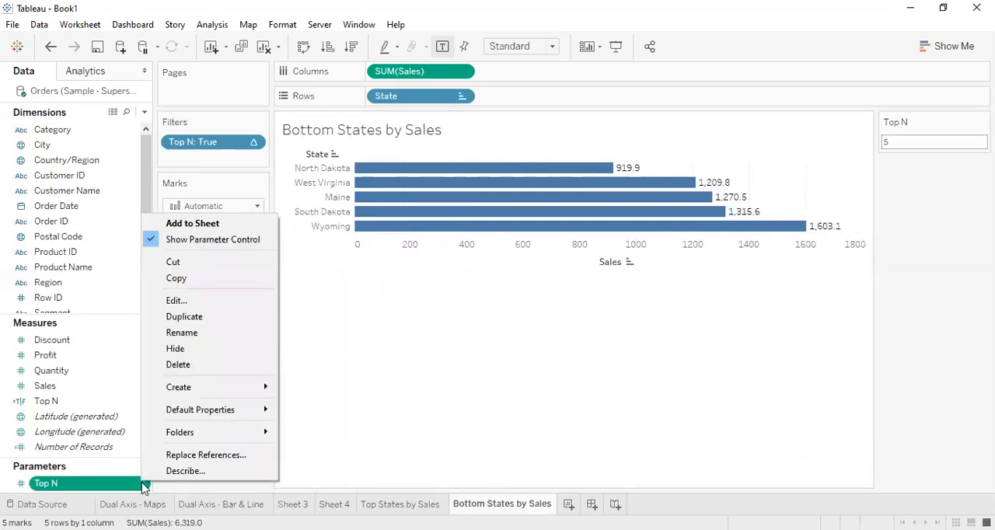
click(212, 317)
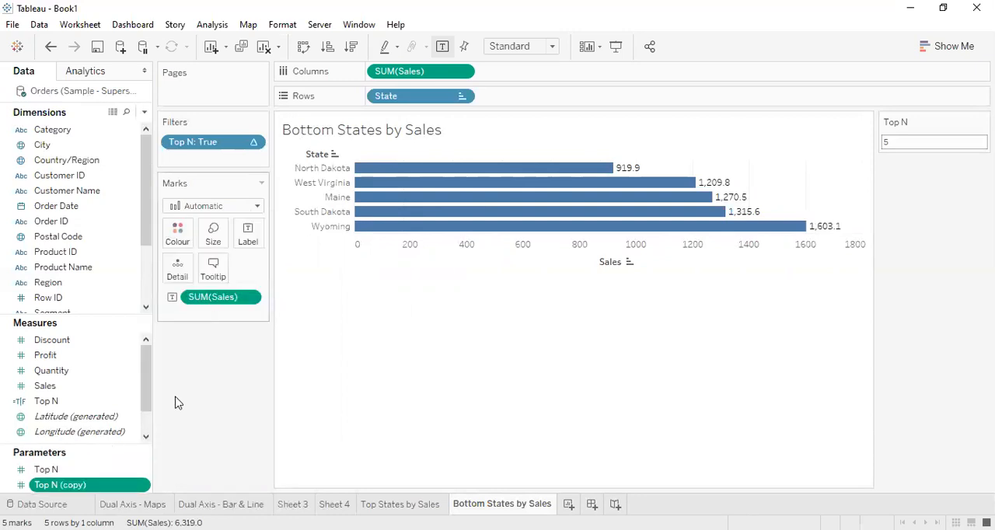
double_click(100, 488)
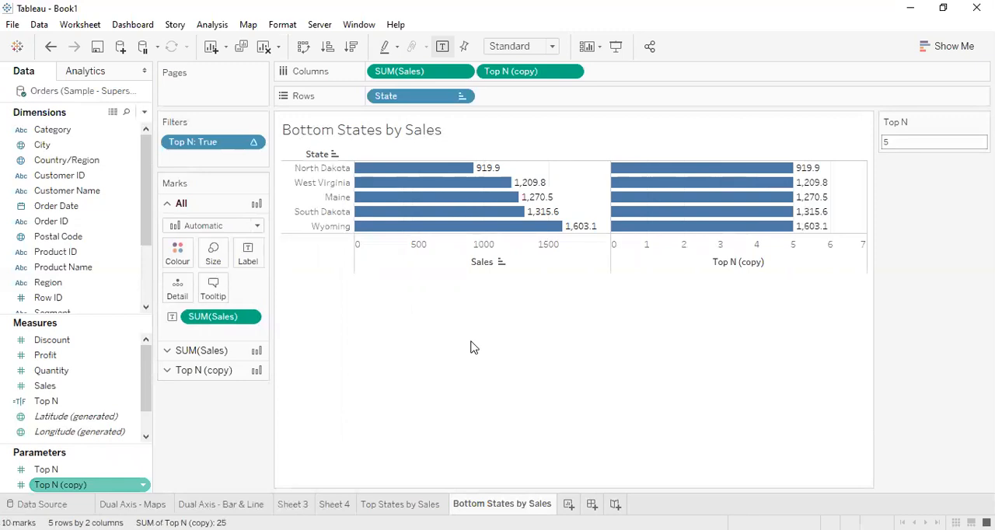
Undo the additions of the Top N (copy) parameter to Columns, leaving only SUM(Sales) there.
key(ctrl+z)
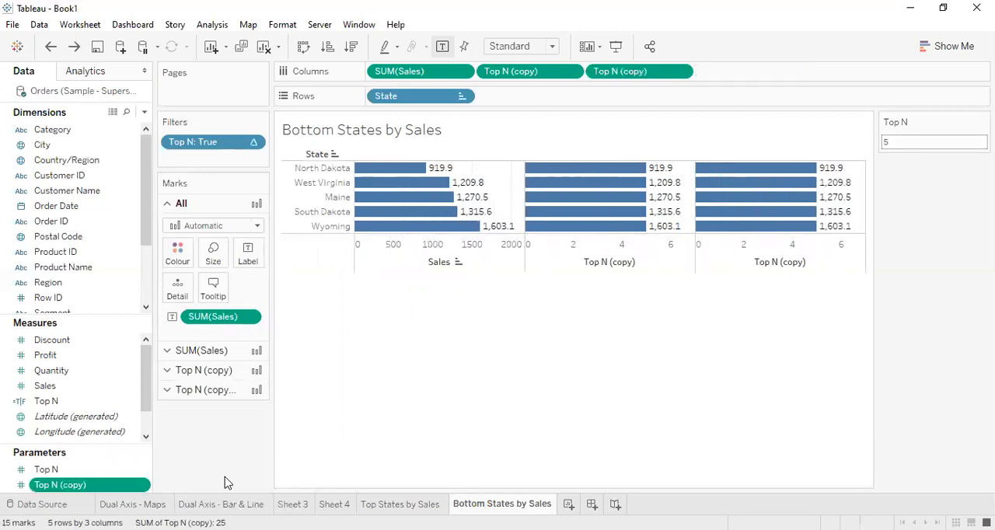
key(ctrl+z)
key(ctrl+z)
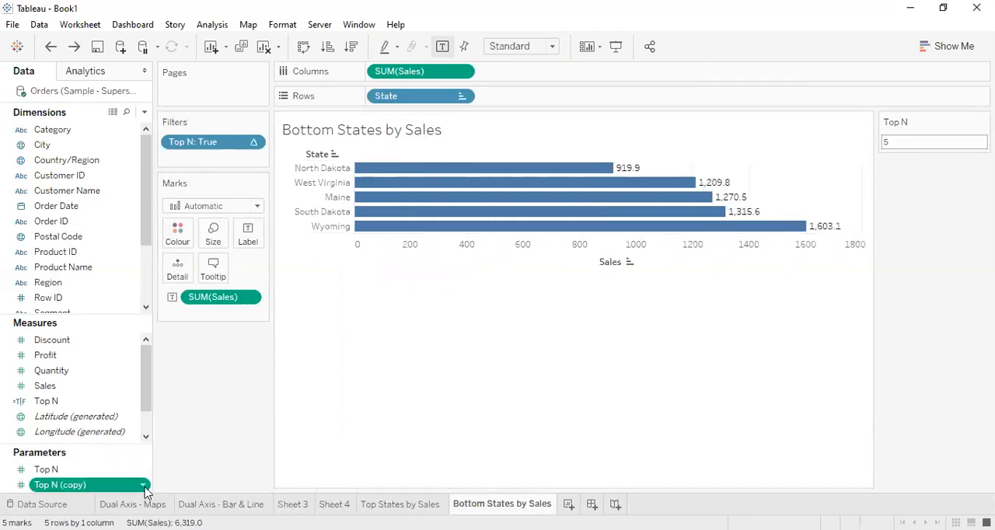
Rename the Top N (copy) parameter as "Bottom N".
click(143, 487)
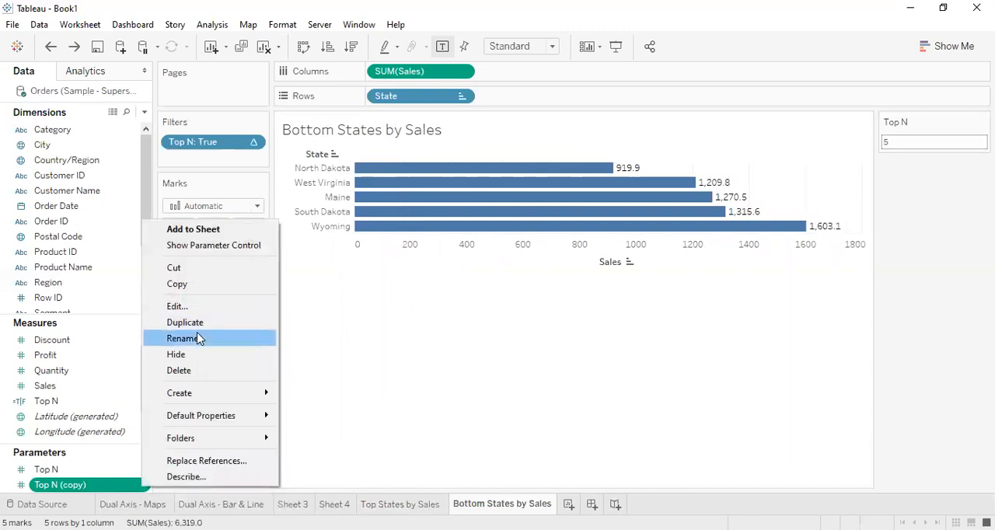
click(197, 338)
text(Bottom N)
key(Return)
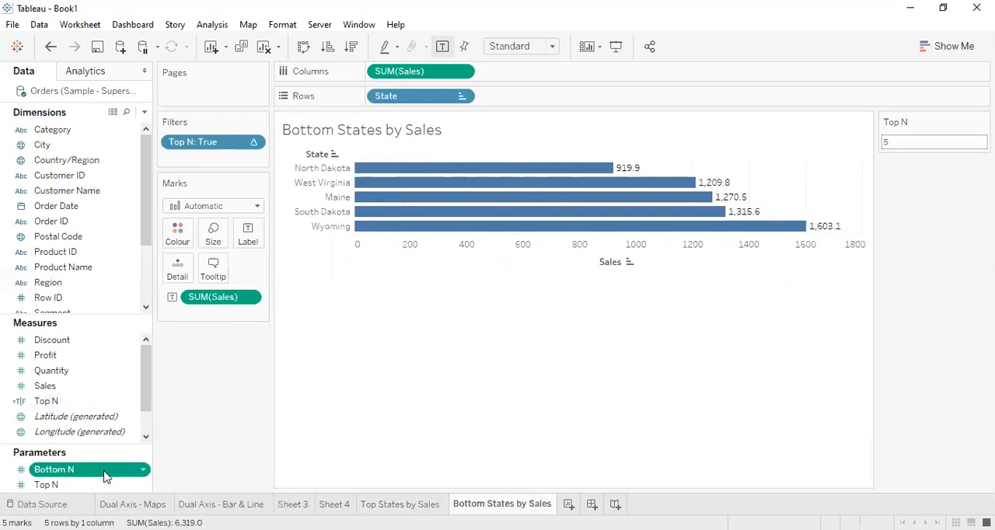
Show the Bottom N parameter control on the Bottom States by Sales sheet and set its value to 1.
click(142, 471)
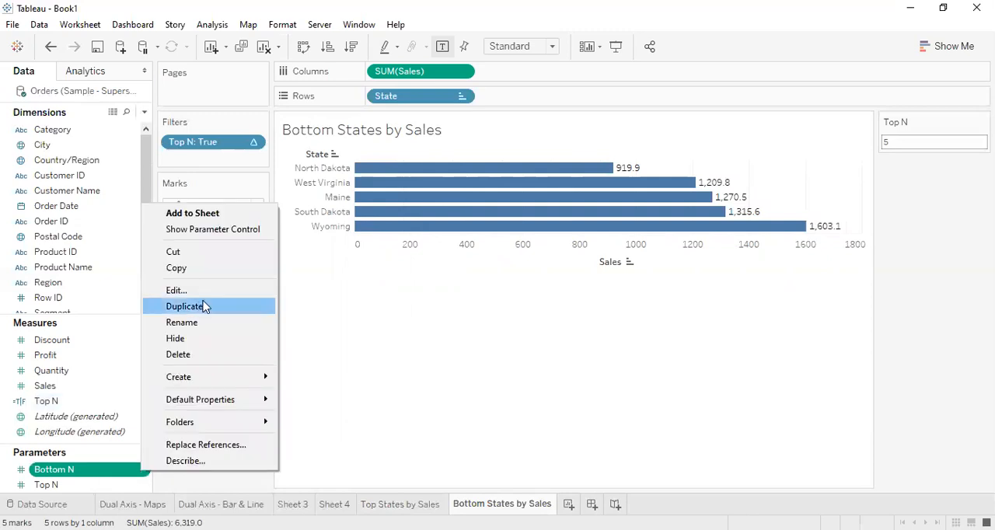
click(216, 230)
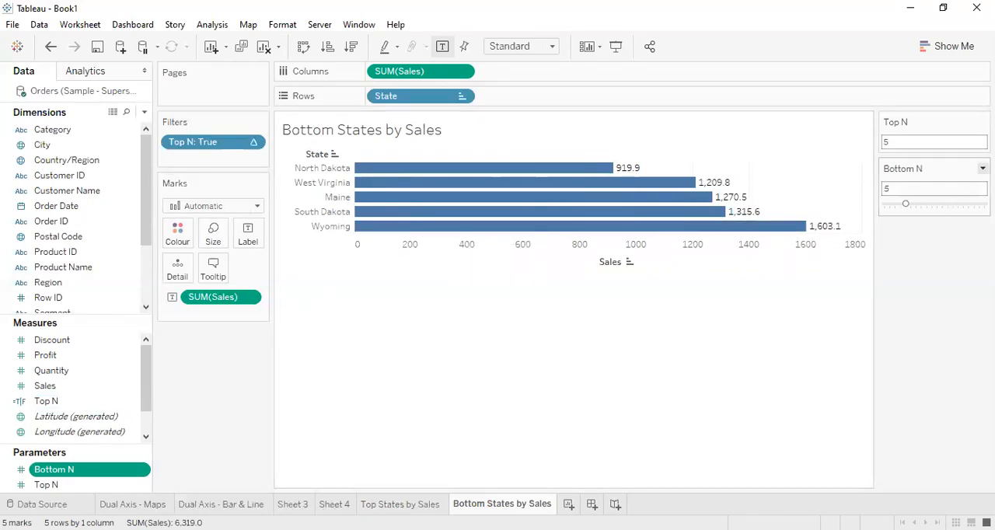
click(983, 168)
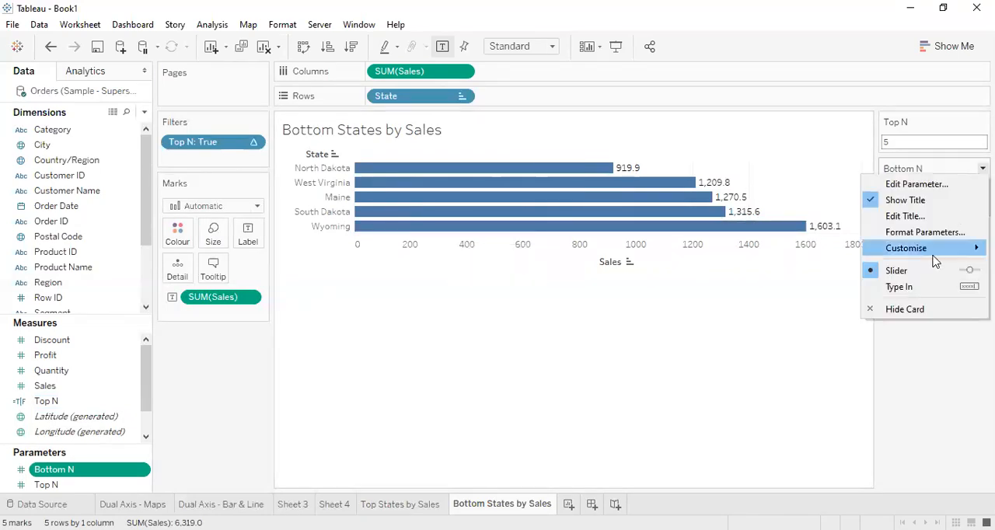
click(817, 344)
drag(907, 204, 885, 204)
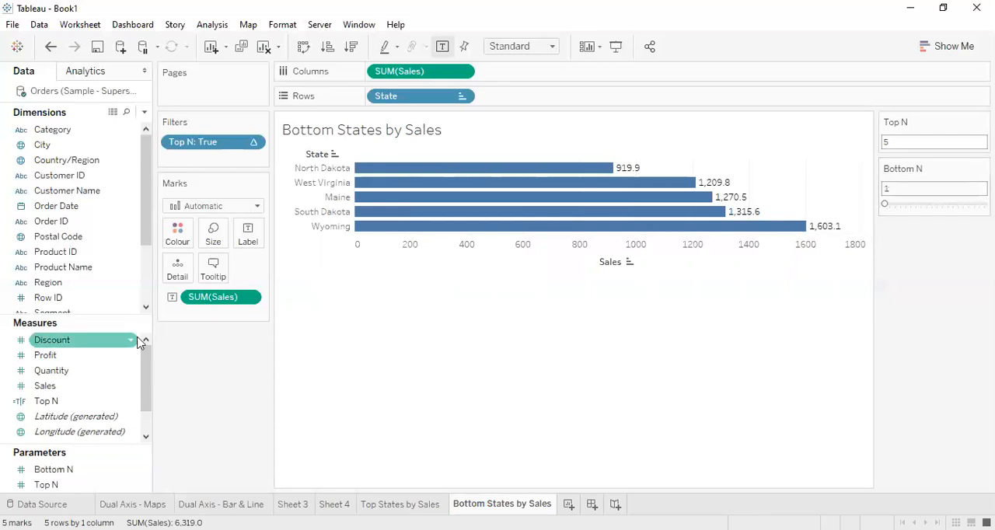
Duplicate the Top N calculated field and open the copy for editing, naming it "Bottom N".
right_click(132, 405)
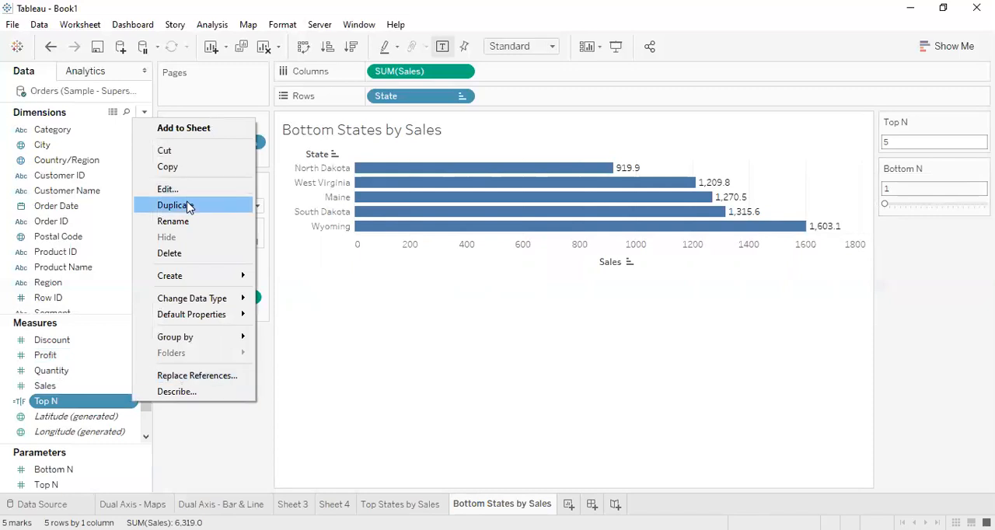
click(187, 205)
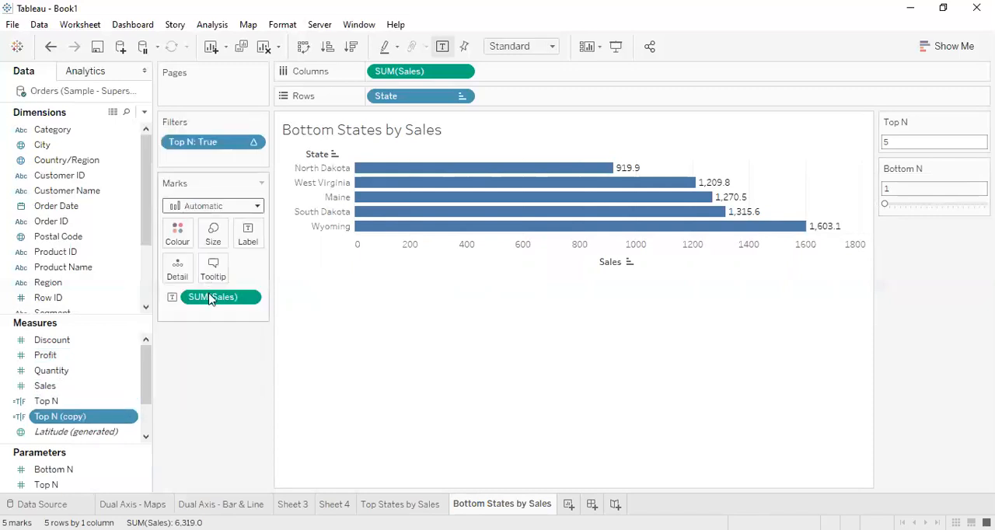
click(131, 418)
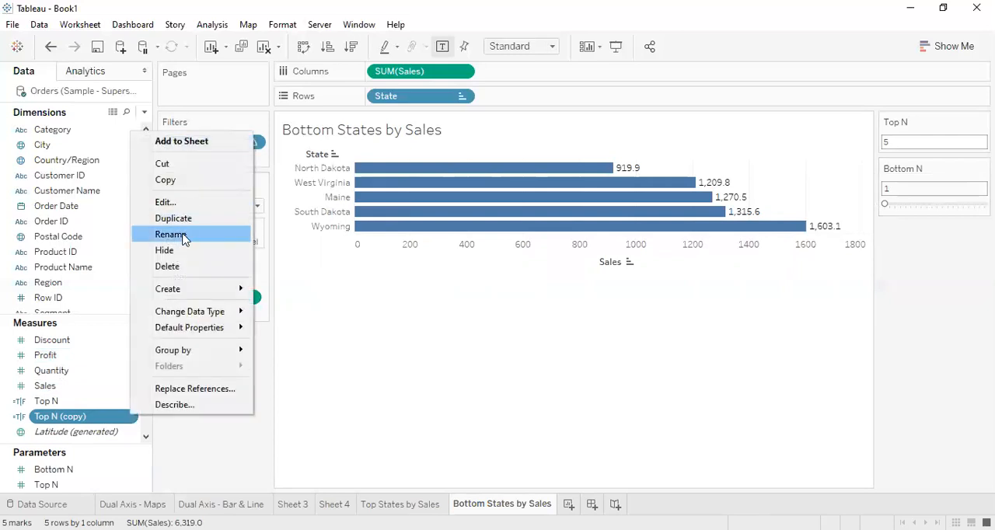
click(185, 201)
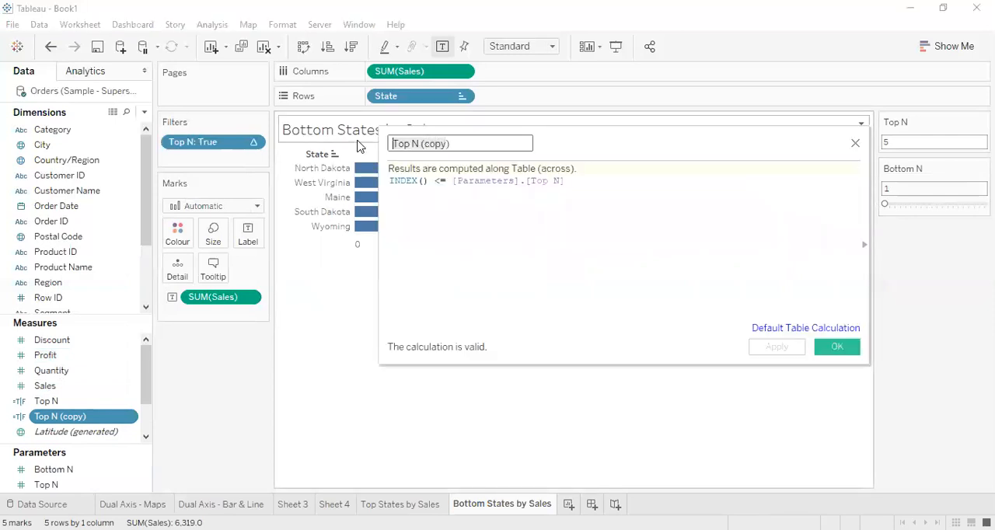
key(BackSpace)
text(Boto)
key(BackSpace)
text(tom N)
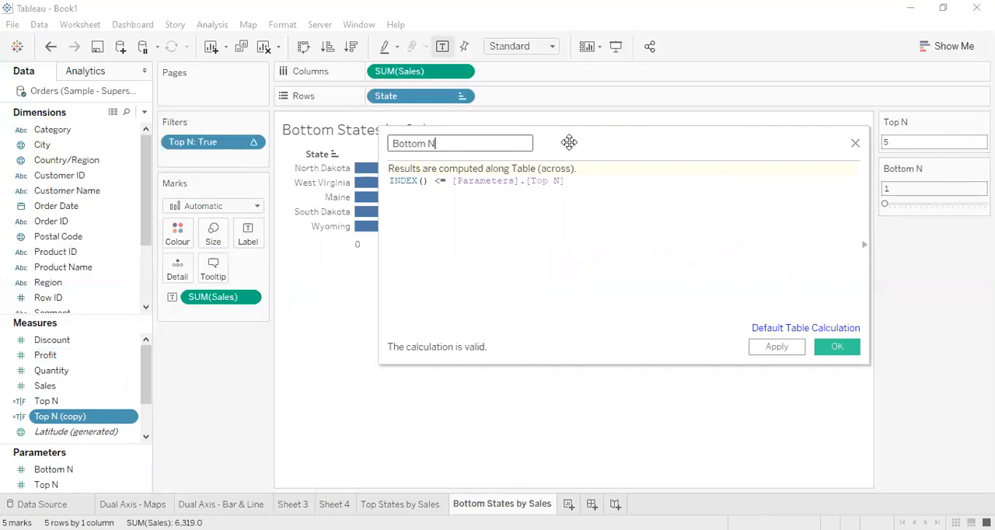
click(549, 207)
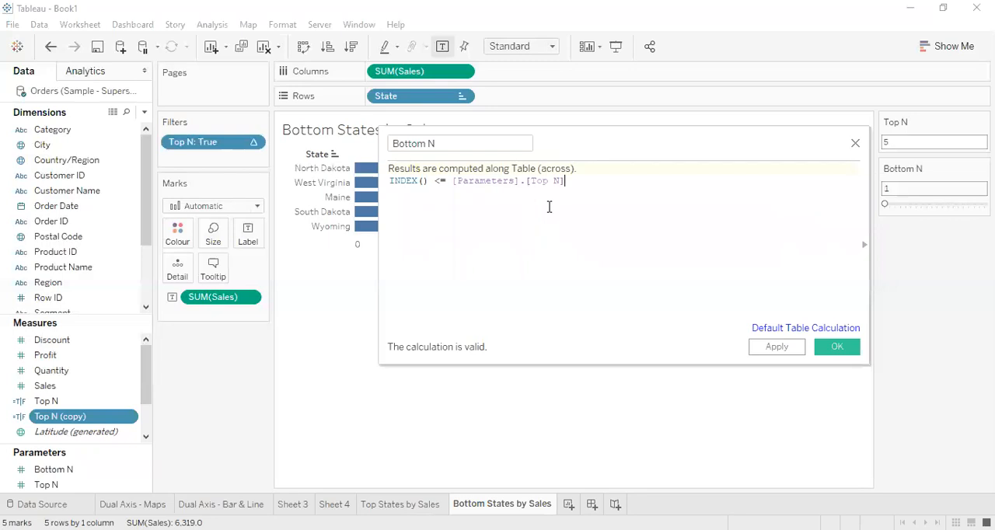